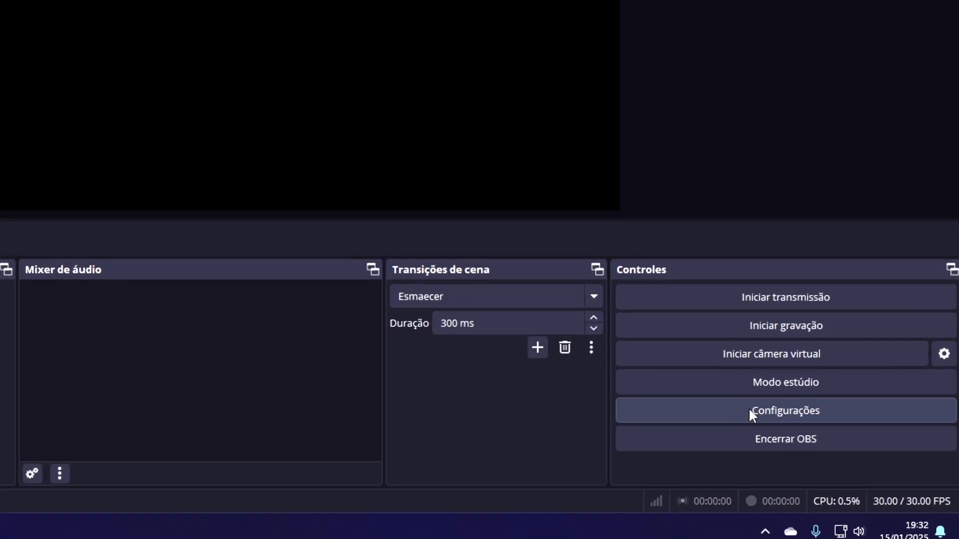
- Open the video settings, check the base resolution choices and pick 1920x1080
left_click(824, 451)
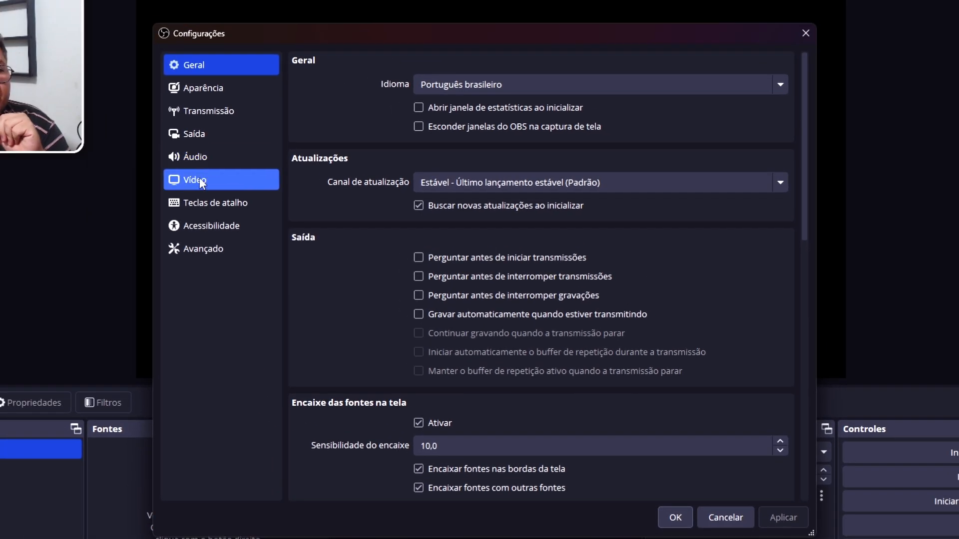
left_click(196, 181)
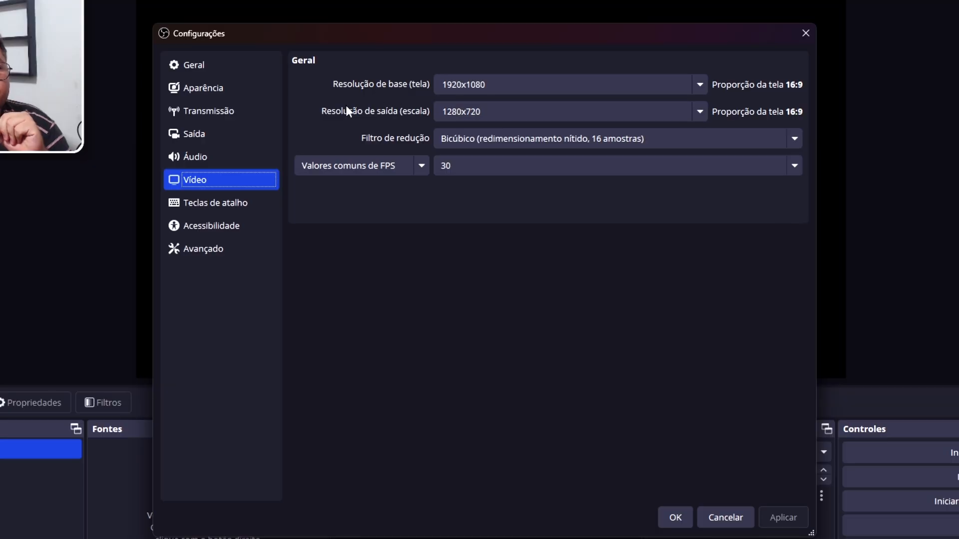
left_click(446, 112)
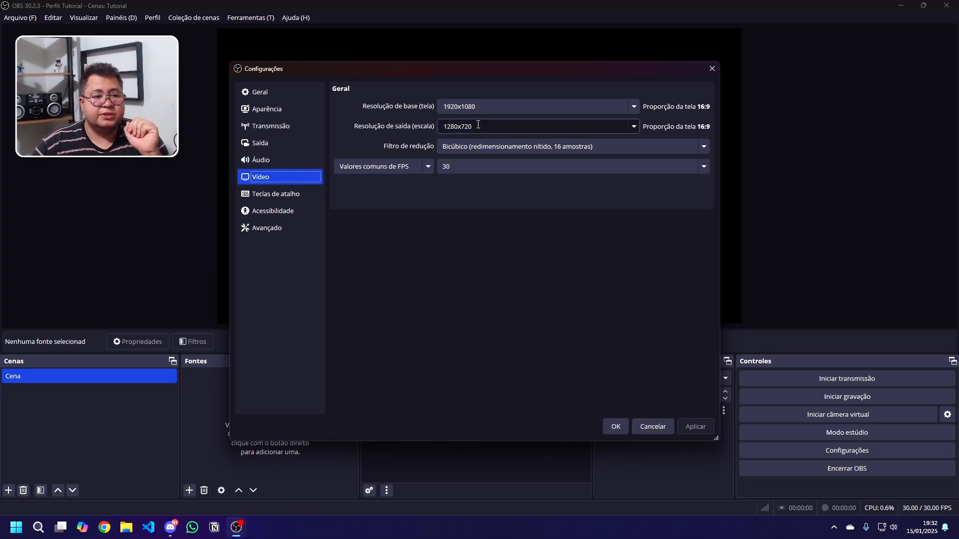
left_click(467, 109)
left_click(635, 108)
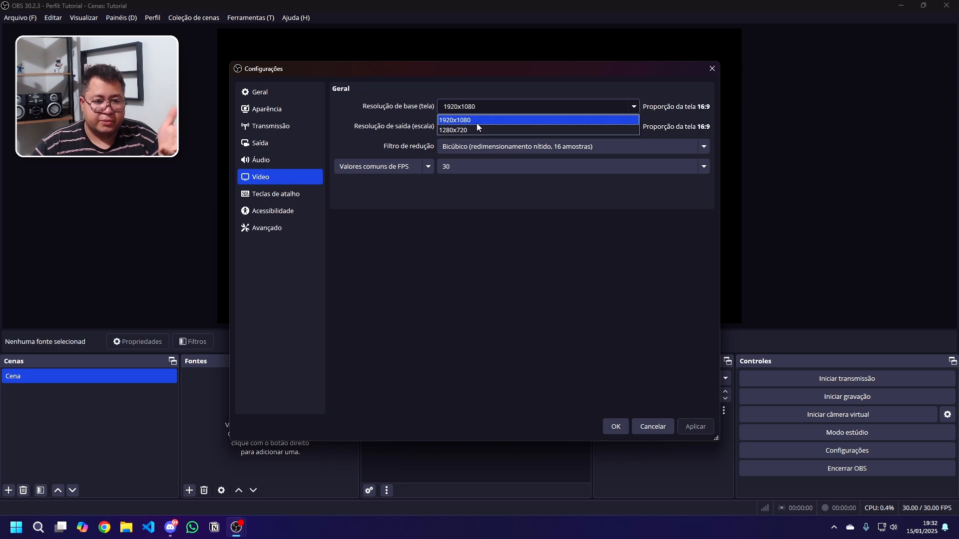
left_click(517, 120)
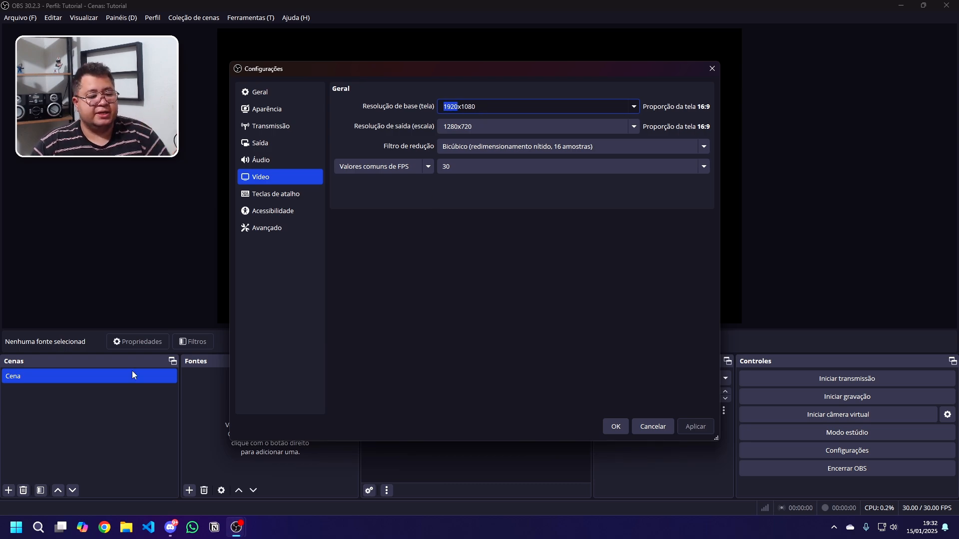
- Switch to Calculadora, place it beside the settings dialog and multiply the base width 1920 by 2
left_click(21, 529)
type("calc")
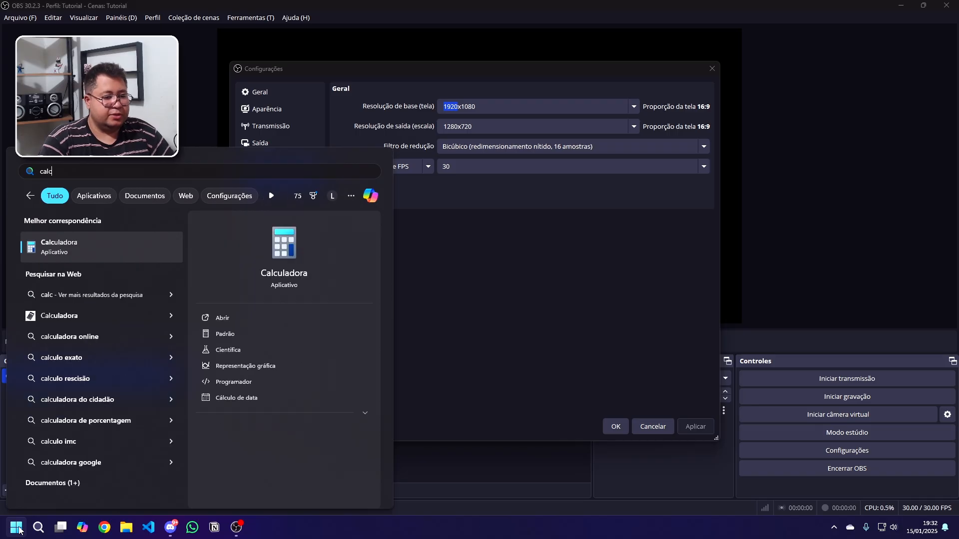
key("Return")
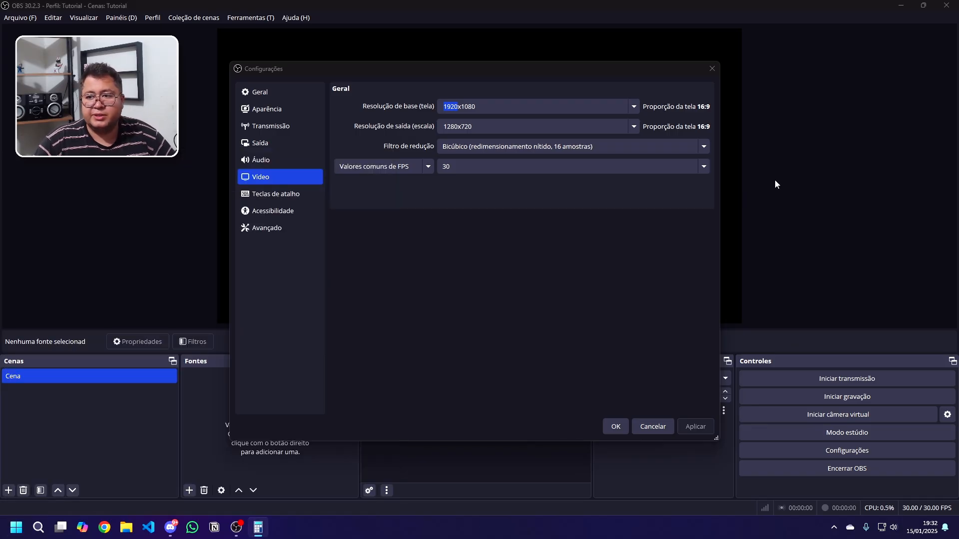
left_click_drag(700, 107, 800, 103)
left_click(759, 319)
left_click(804, 317)
left_click(802, 340)
left_click(879, 262)
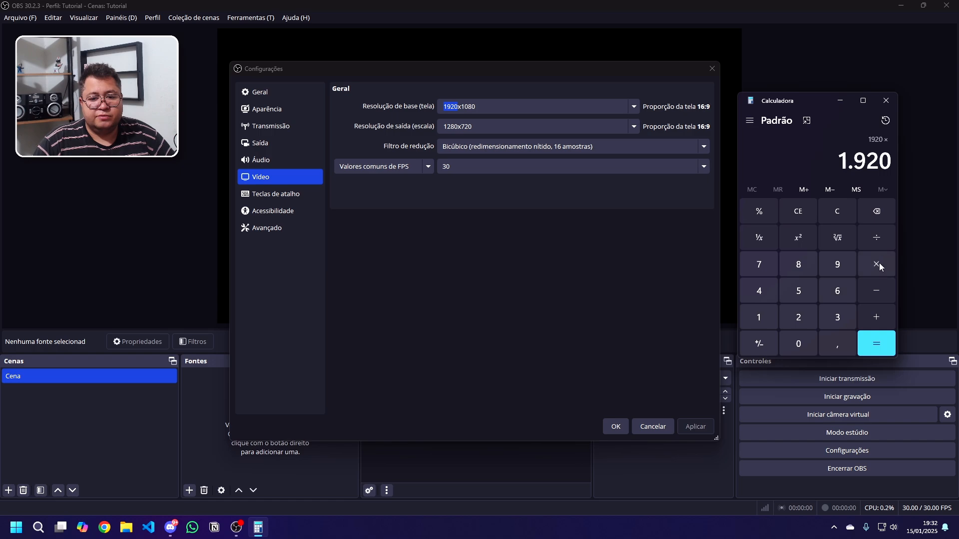
left_click(810, 316)
left_click(872, 340)
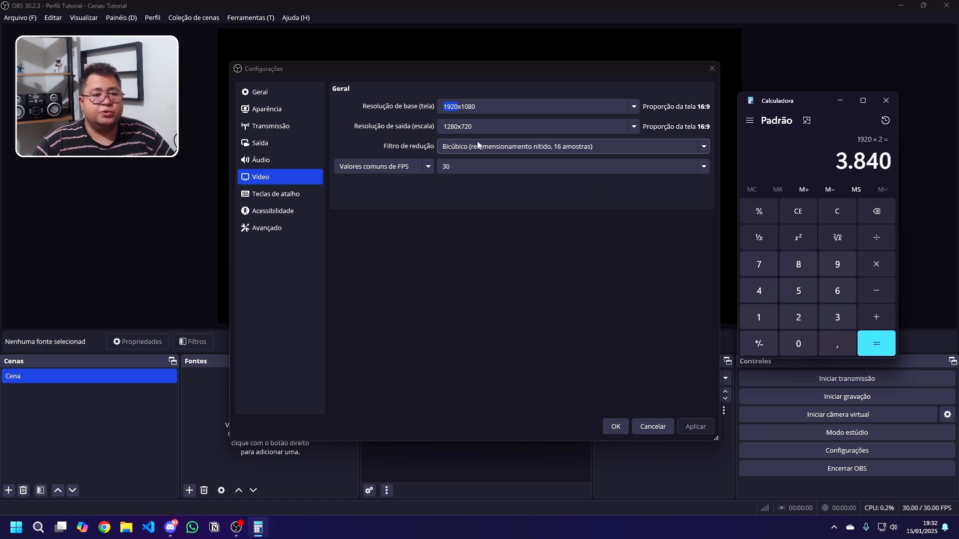
- Back in the OBS video settings, change the base resolution's width so that it reads 3840x1080
left_click(458, 107)
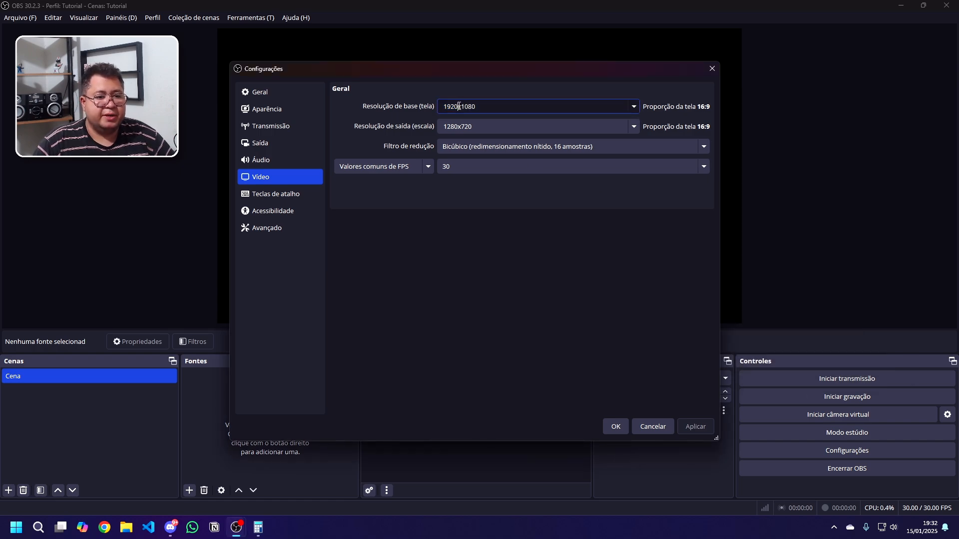
left_click_drag(458, 106, 442, 107)
type("3840")
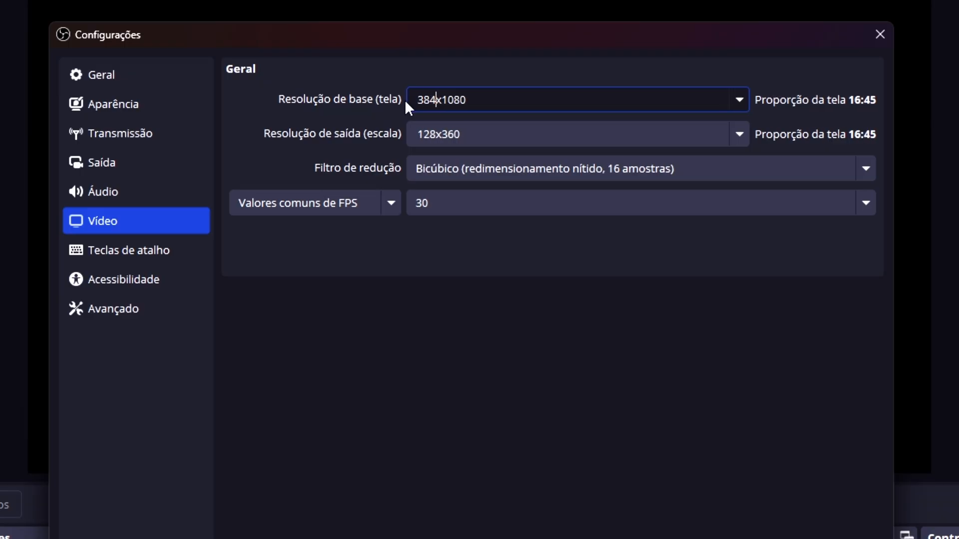
- Set the output resolution to 3840x1080, then apply the video settings and close them
left_click(746, 134)
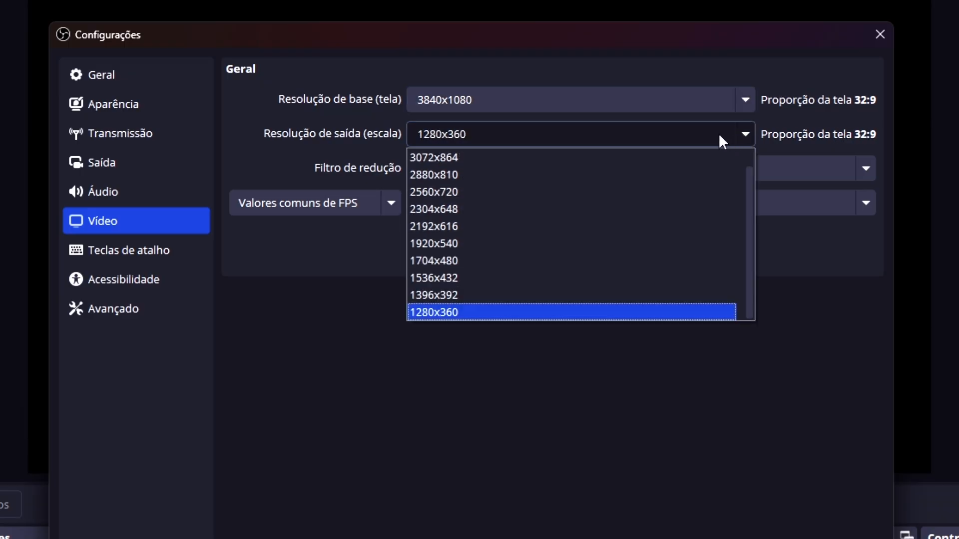
scroll(434, 152, "up", 1)
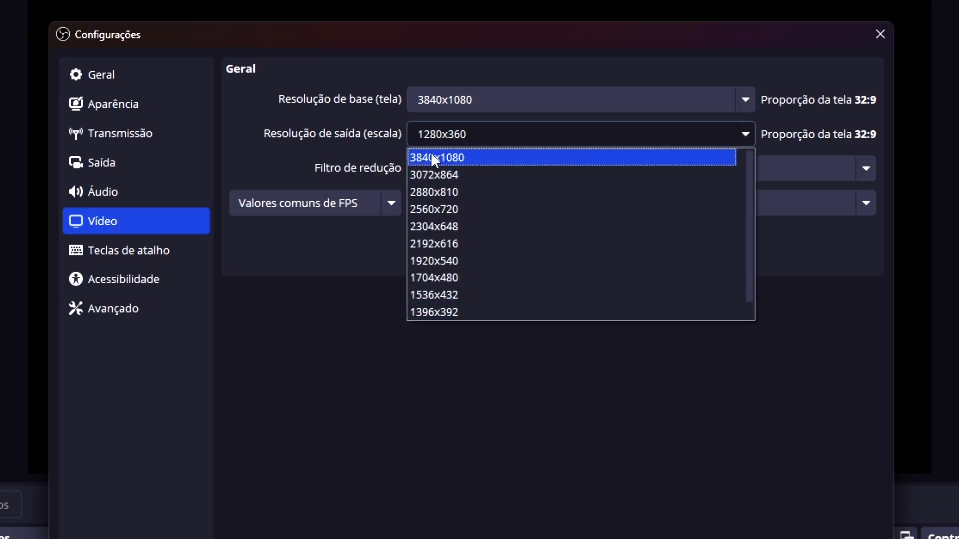
left_click(461, 159)
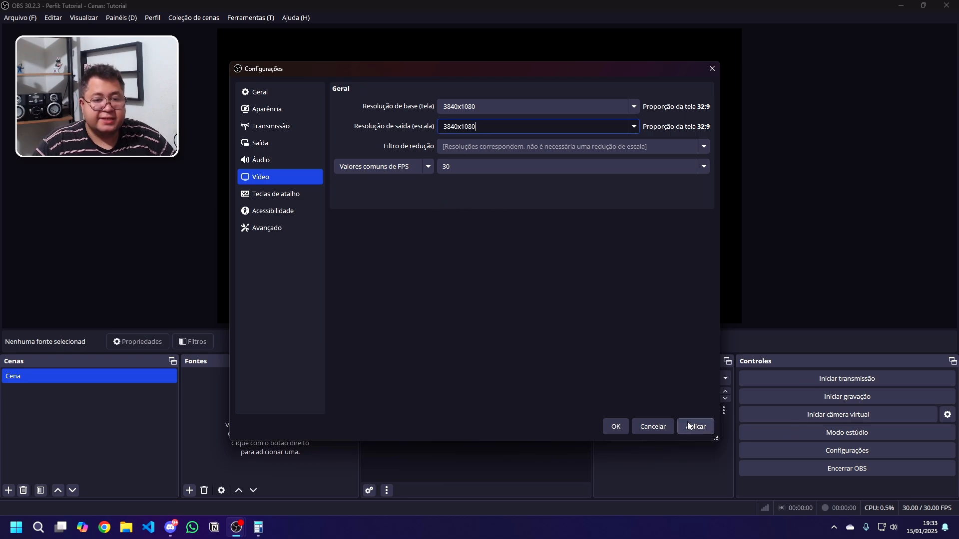
left_click(701, 431)
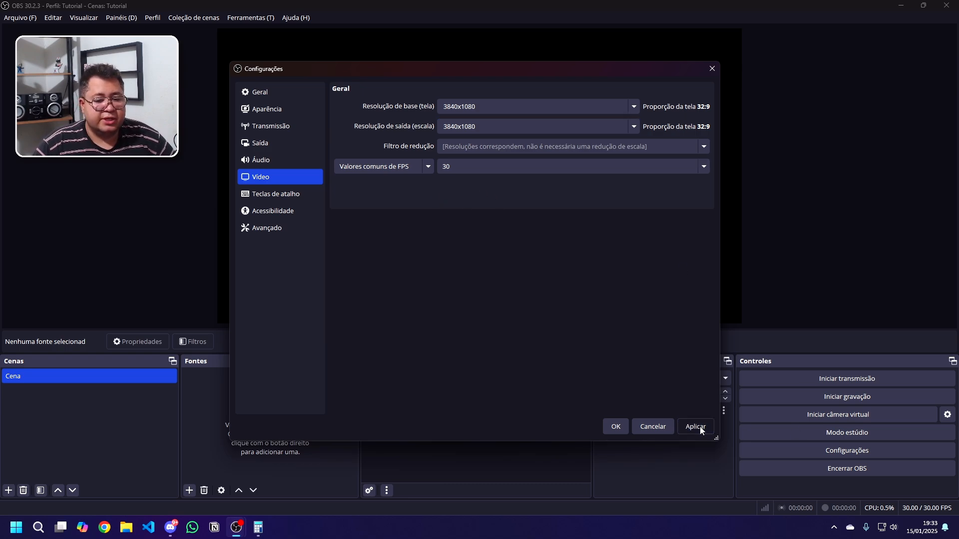
left_click(622, 425)
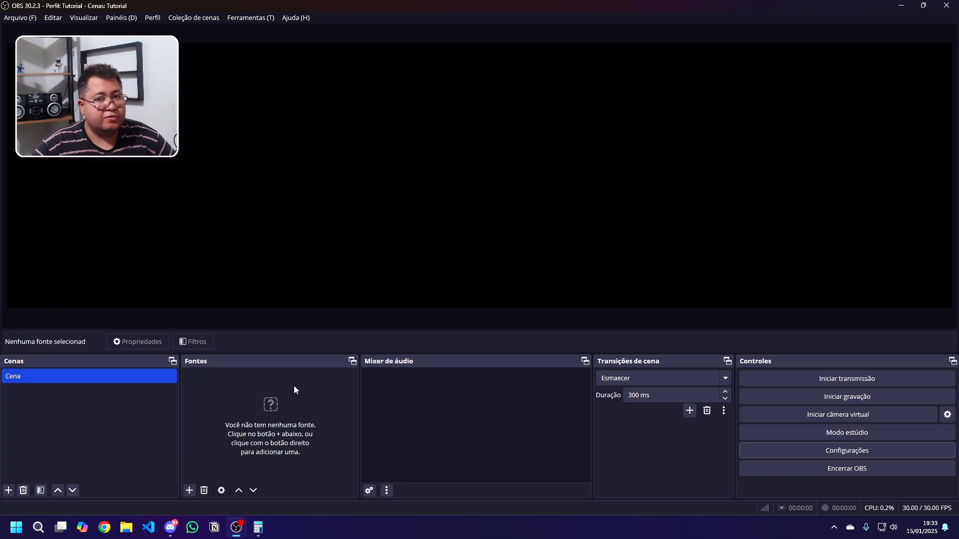
- Add a new video capture device source named "Webcam" to the scene
left_click(190, 493)
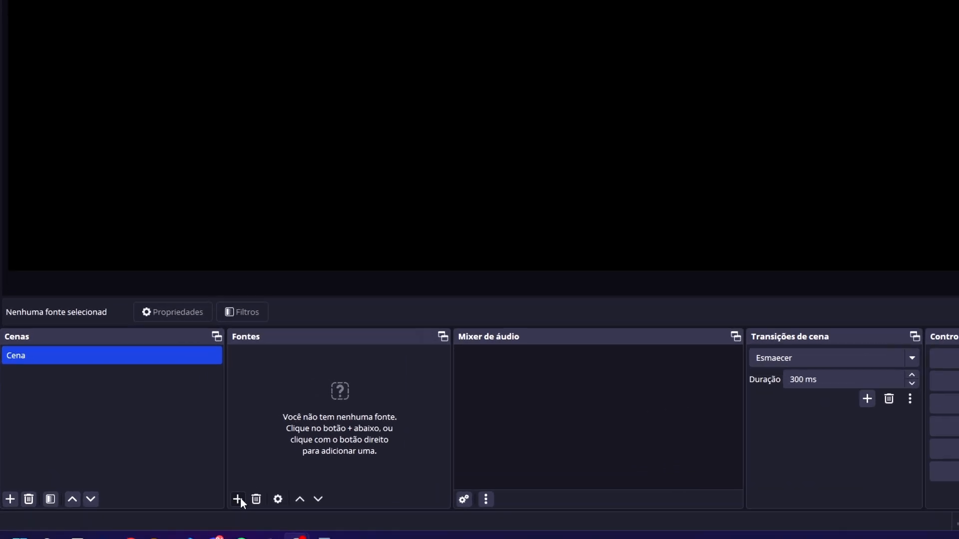
left_click(190, 491)
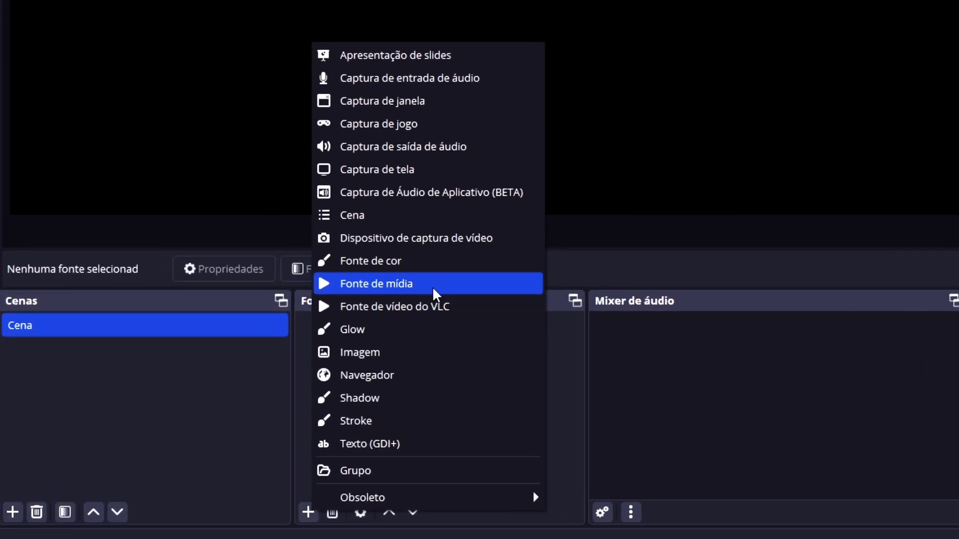
left_click(452, 249)
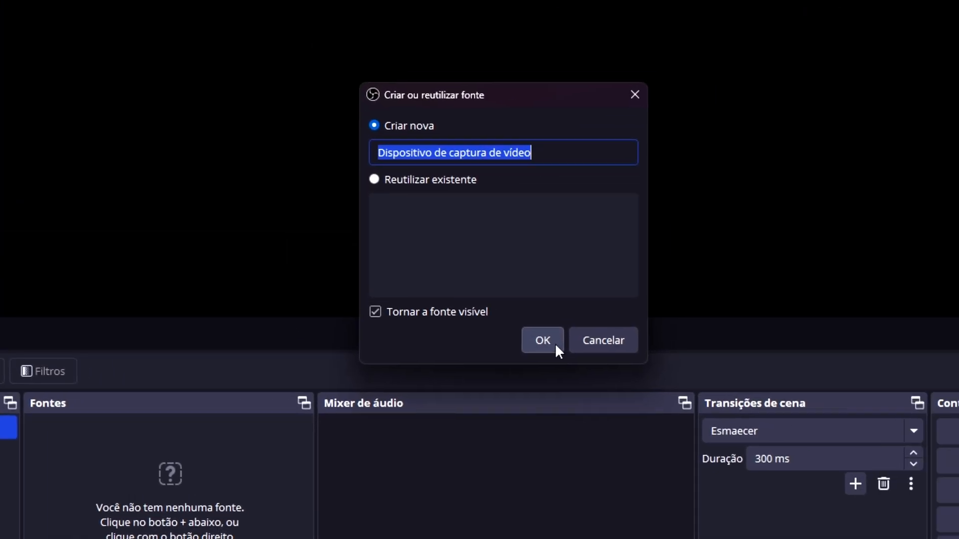
type("Webcam")
left_click(555, 343)
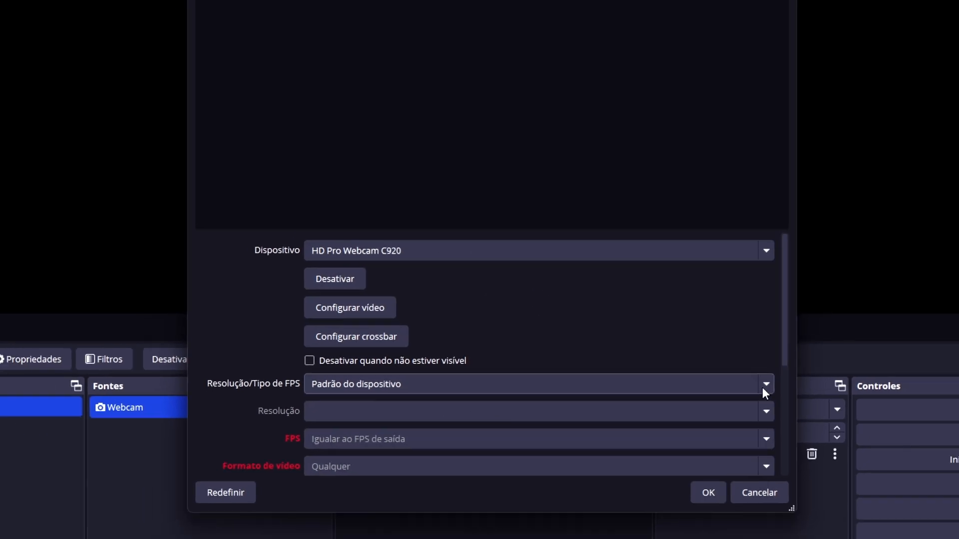
- Set the webcam source to a custom (Personalizada) resolution of 1920x1080 and accept its properties
left_click(764, 389)
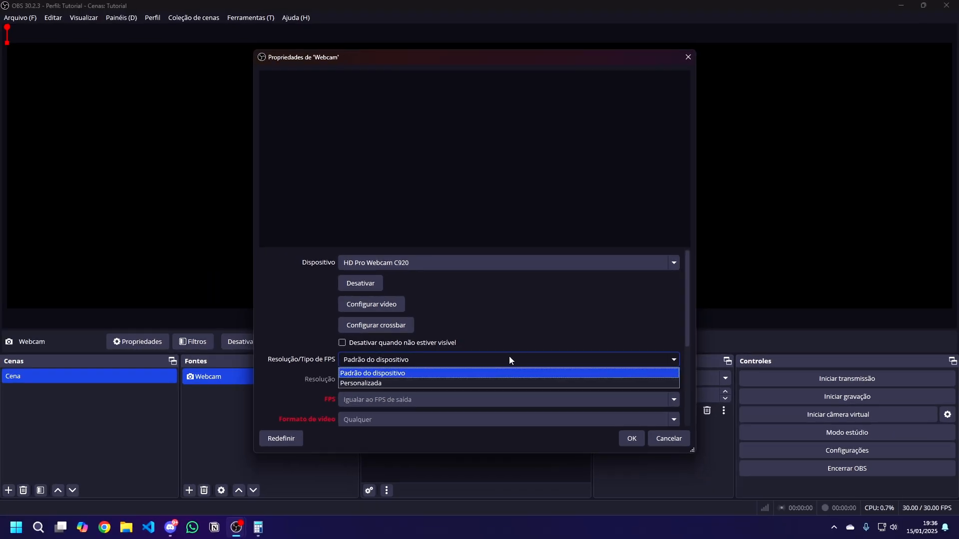
left_click(557, 415)
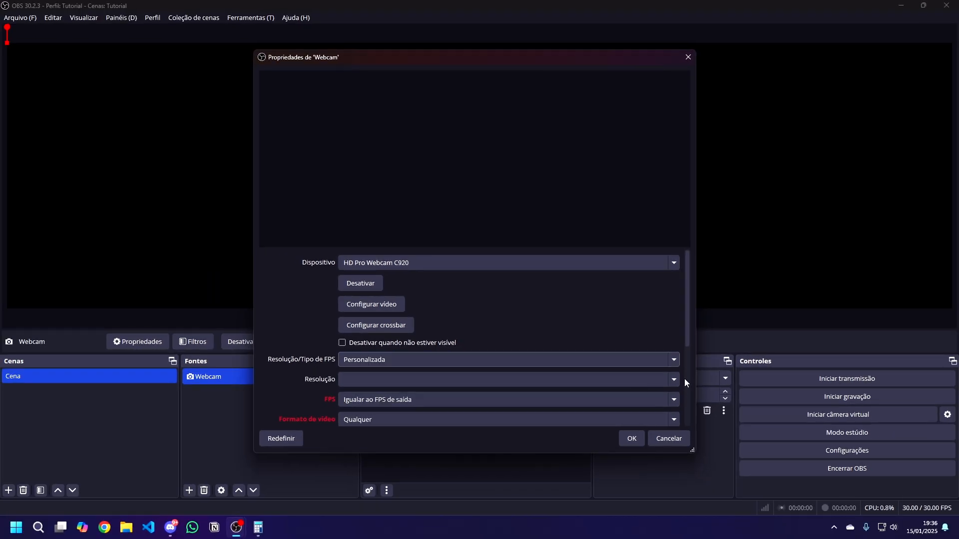
left_click(673, 379)
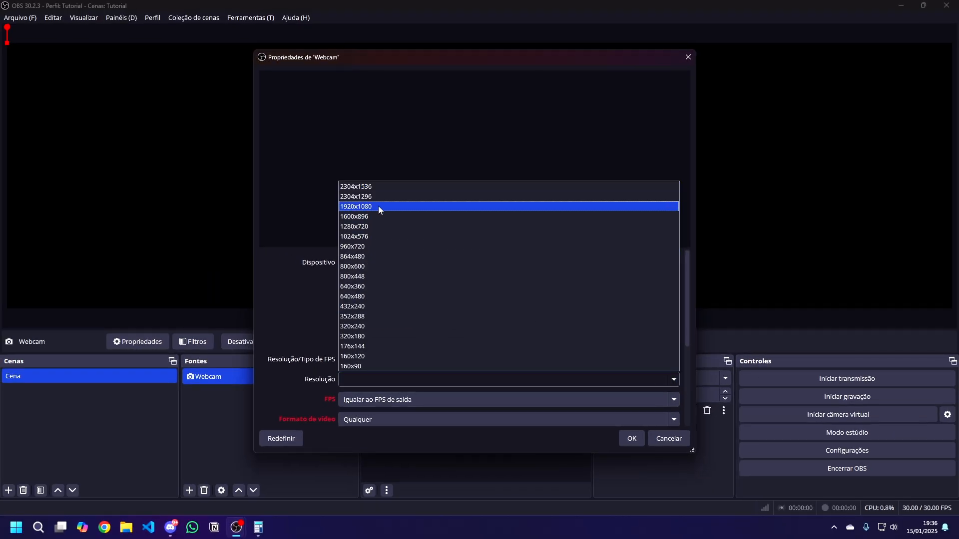
left_click(378, 206)
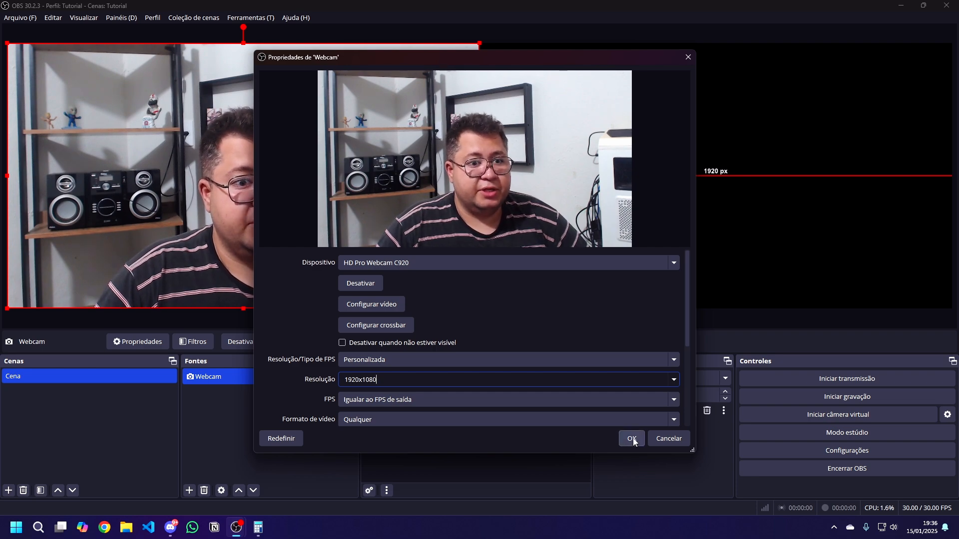
left_click(632, 439)
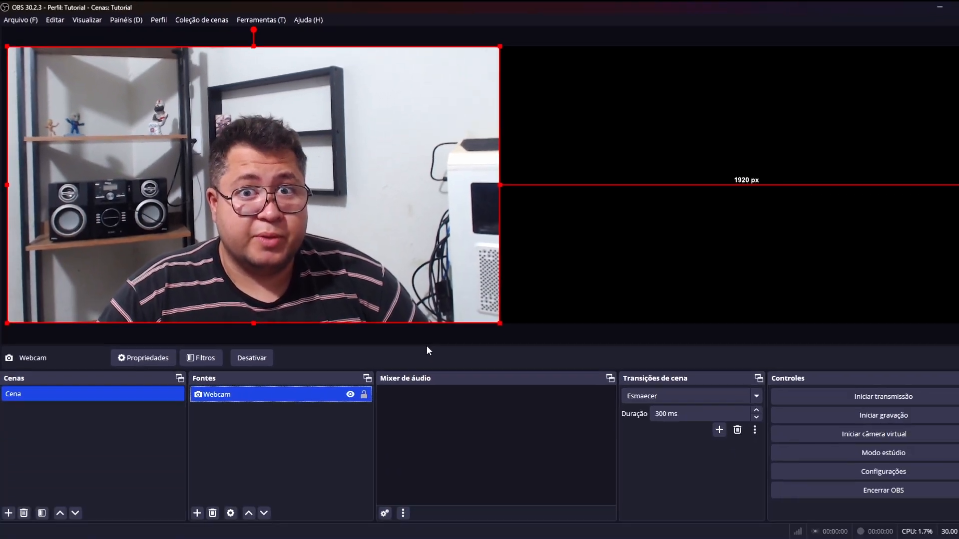
- Add a new game capture source to the scene with the default name "Captura de jogo"
left_click(230, 452)
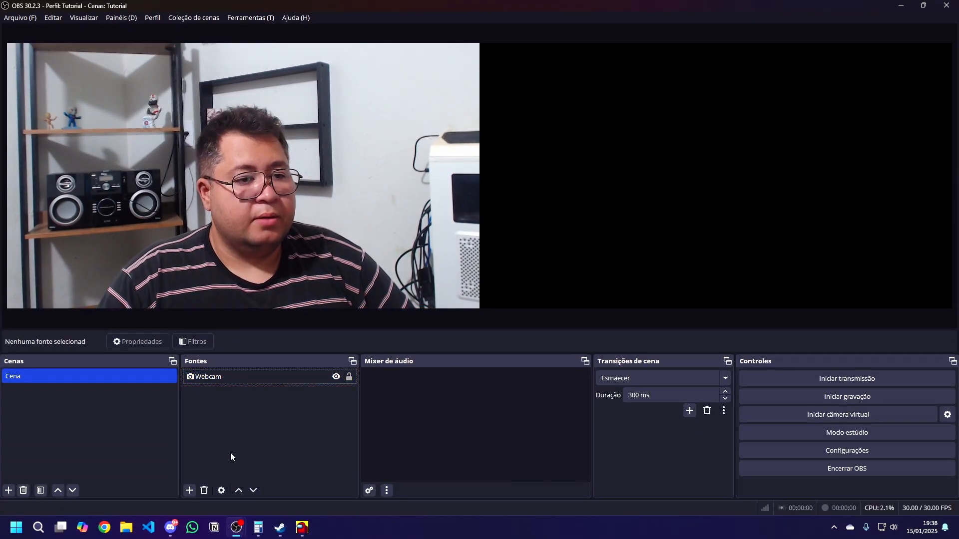
left_click(189, 491)
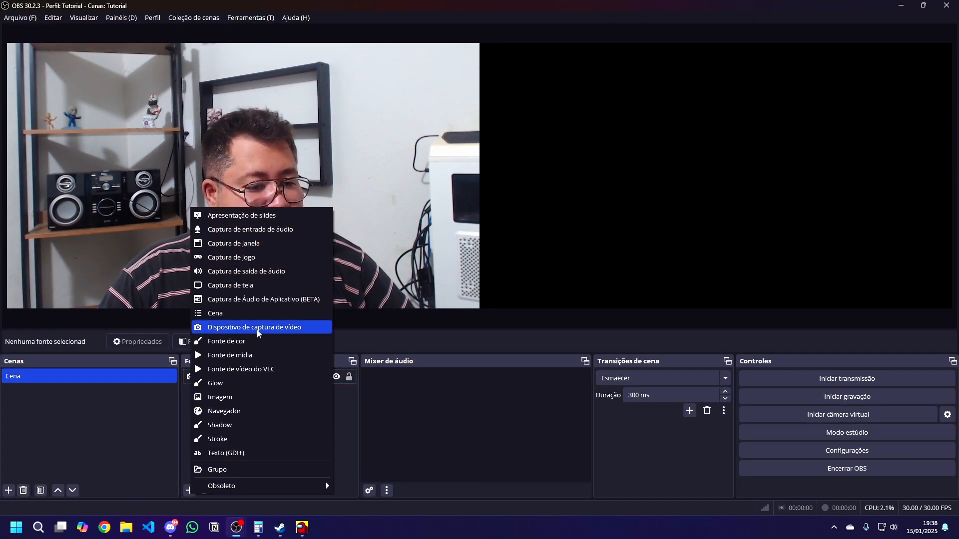
left_click(252, 258)
left_click(499, 323)
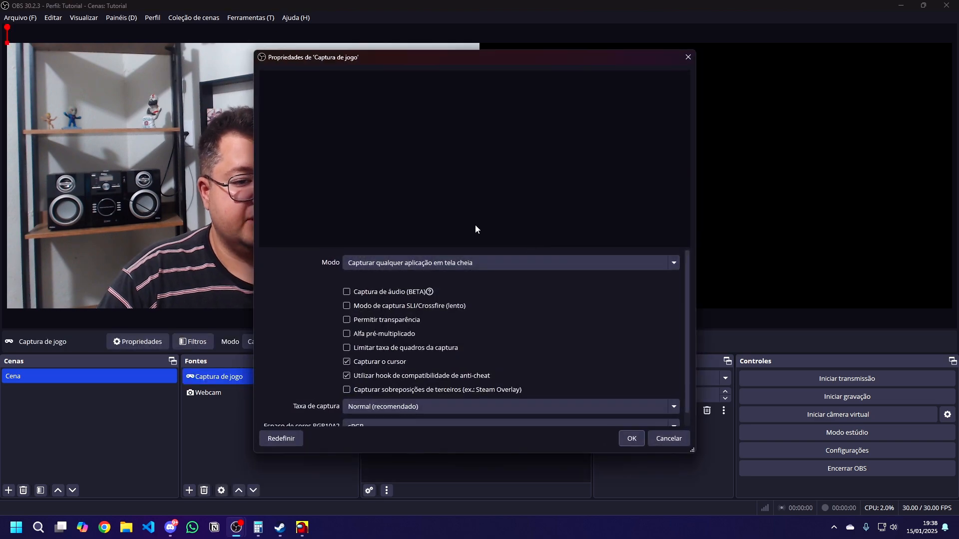
- Set the game capture to record a specific window, choose the Among Us window and accept the properties
left_click(490, 263)
left_click(439, 276)
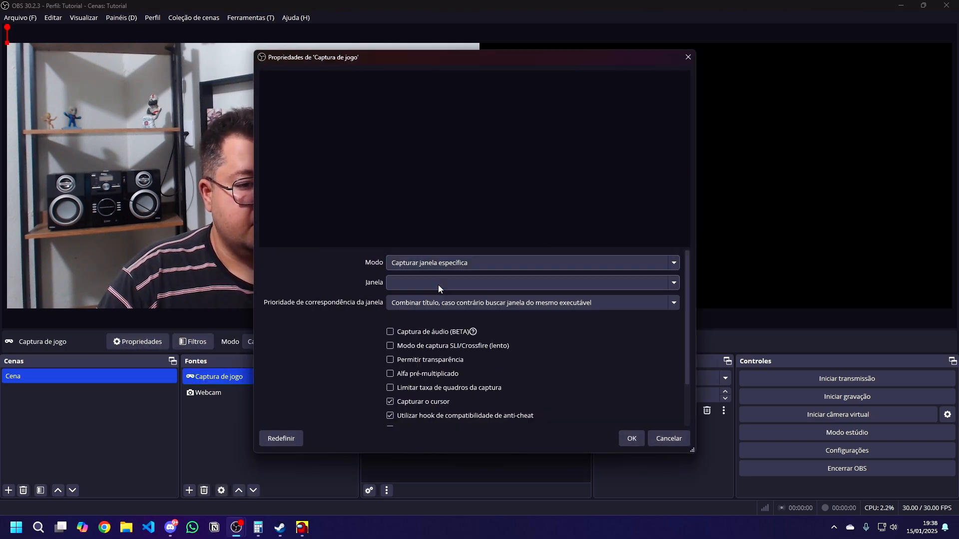
left_click(671, 282)
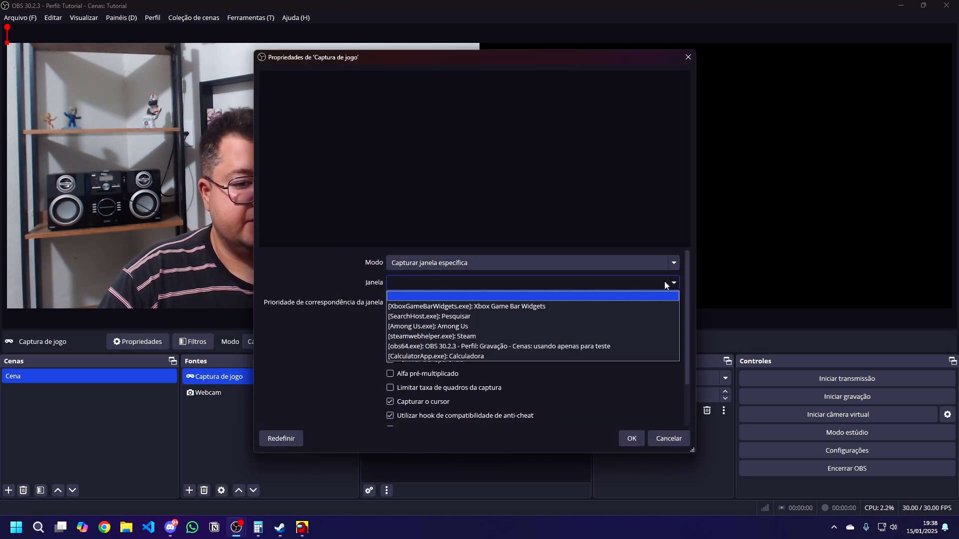
left_click(500, 326)
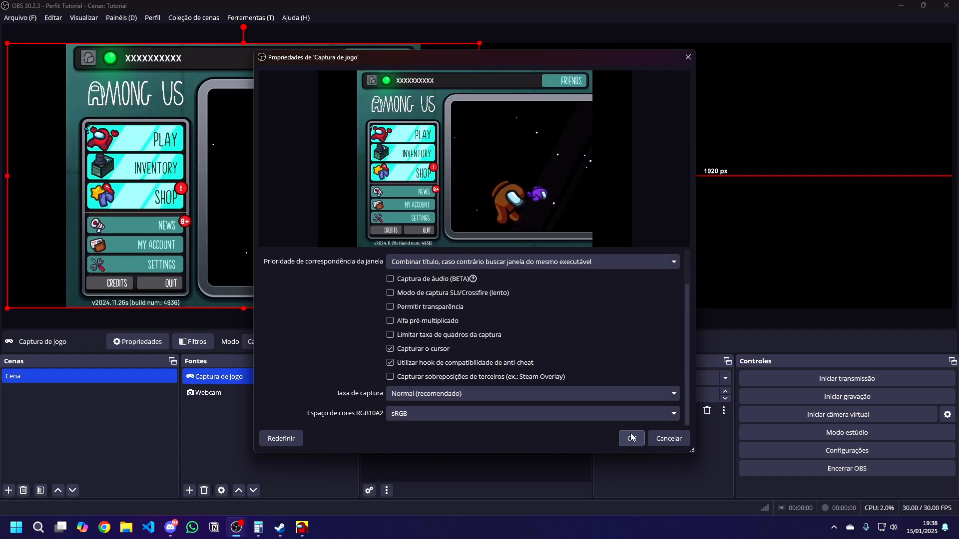
left_click(633, 439)
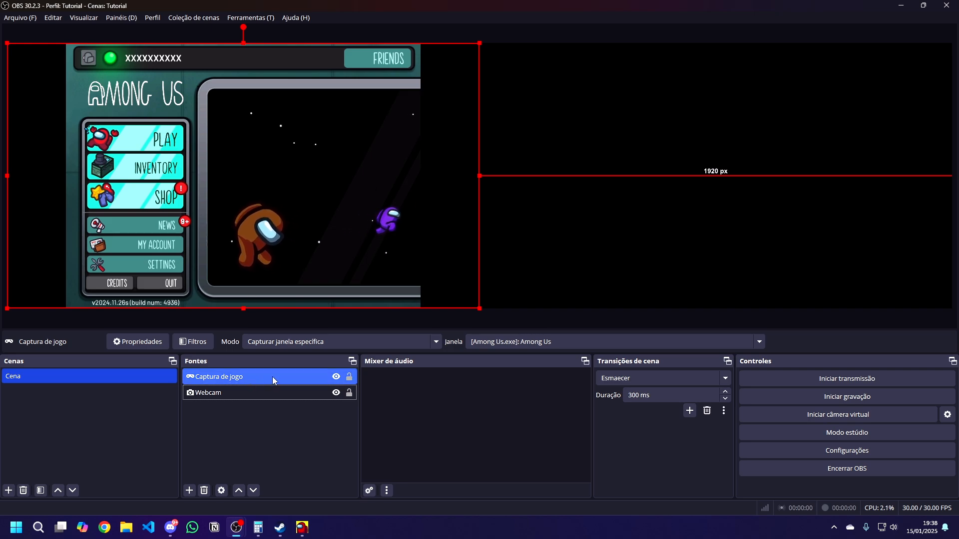
- Send the game capture below Webcam and back above it, and place it on the canvas's empty right half beside the webcam image
left_click(253, 491)
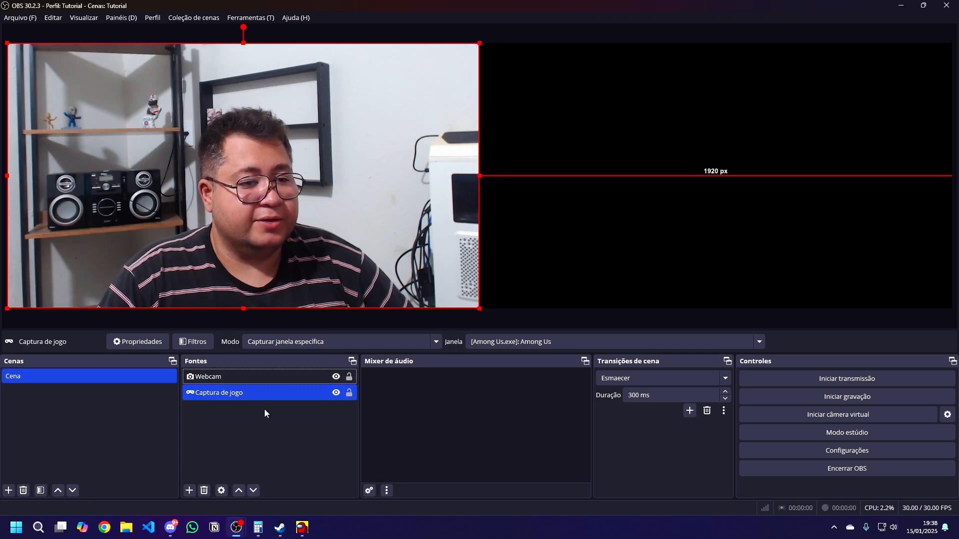
left_click(239, 491)
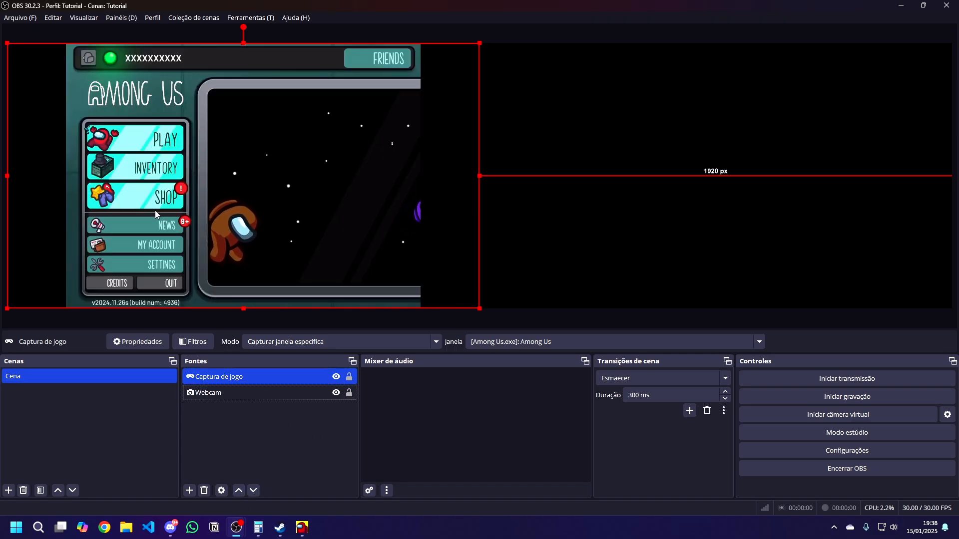
left_click_drag(148, 208, 621, 209)
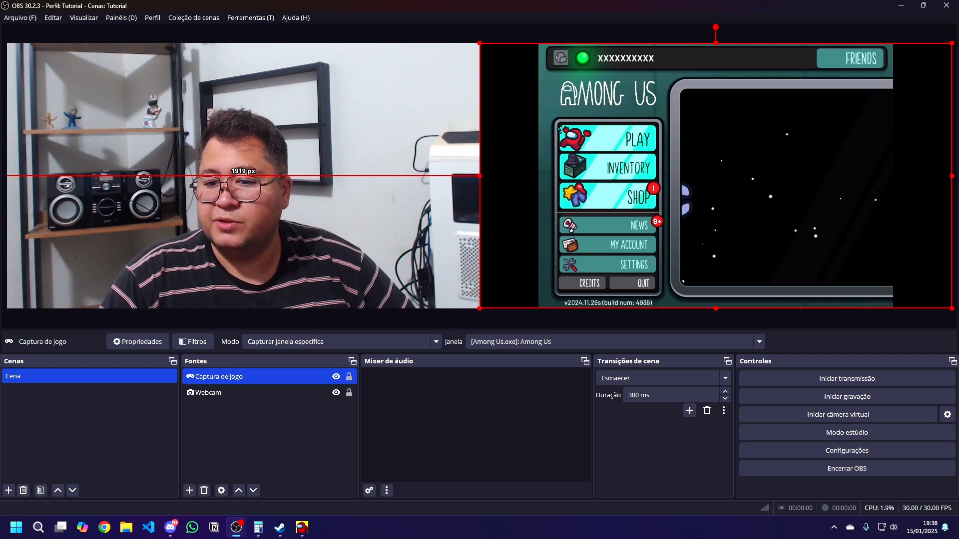
- Switch to Among Us, set its graphics resolution to 1920x1080, apply the change and close the game settings
left_click(607, 264)
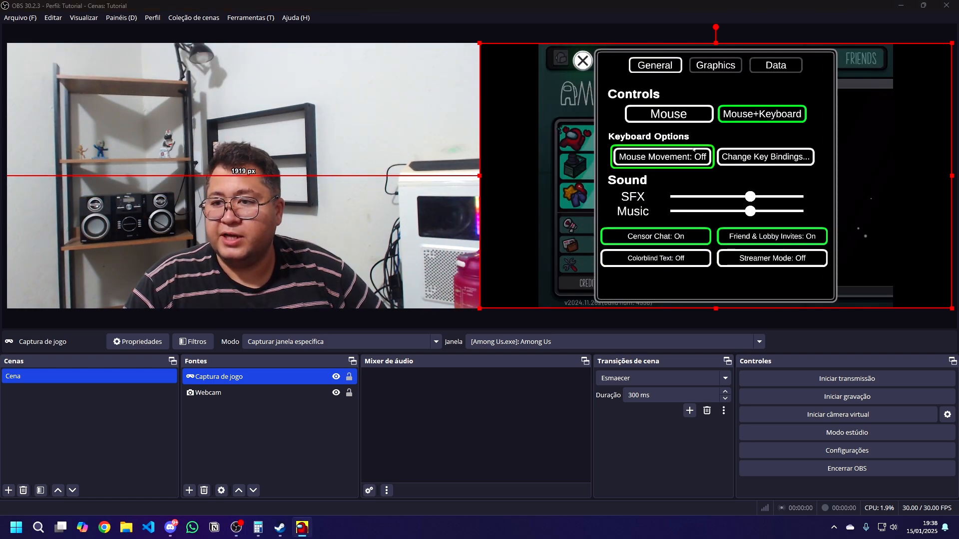
left_click(719, 74)
left_click_drag(781, 113, 807, 108)
left_click(728, 261)
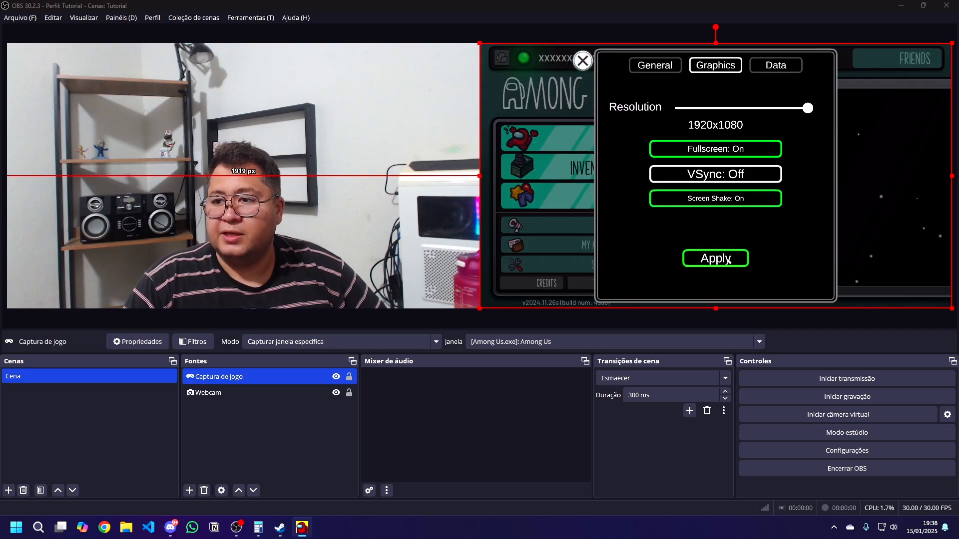
left_click(866, 142)
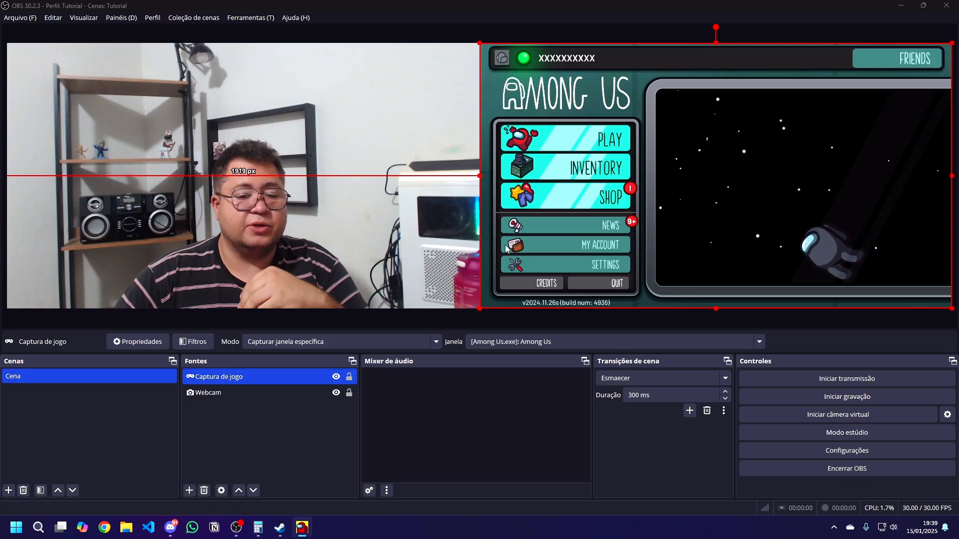
- Record a test video of about 11 seconds in OBS and play it back from the recordings folder
left_click(853, 397)
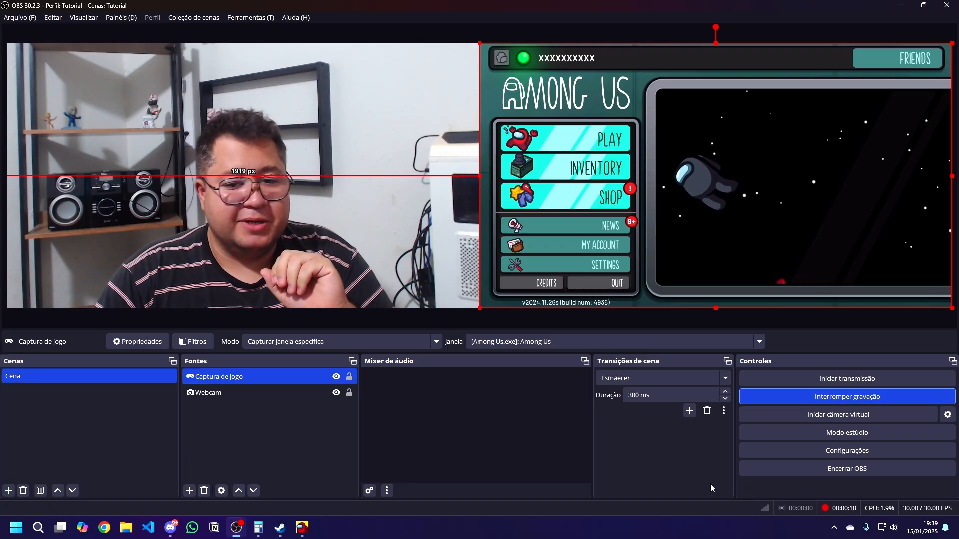
left_click(835, 398)
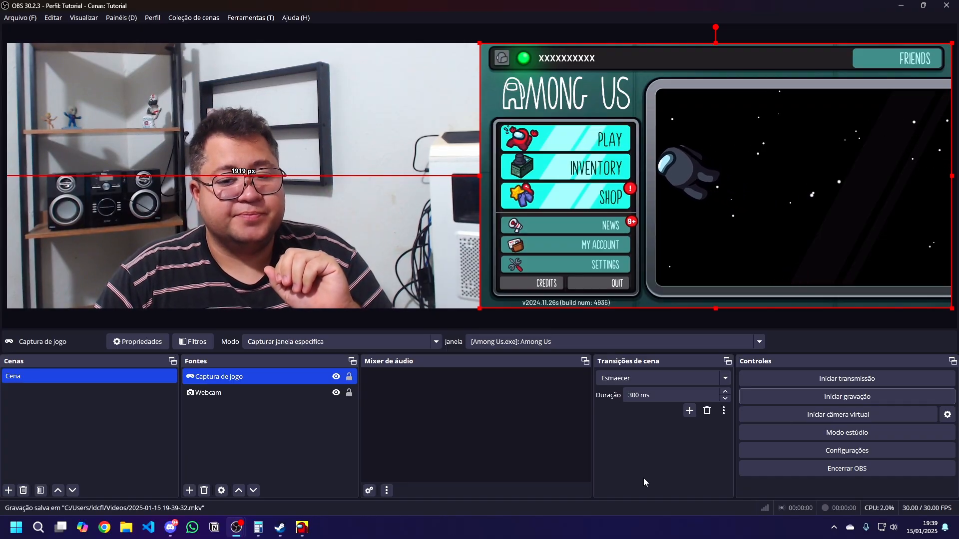
left_click(22, 18)
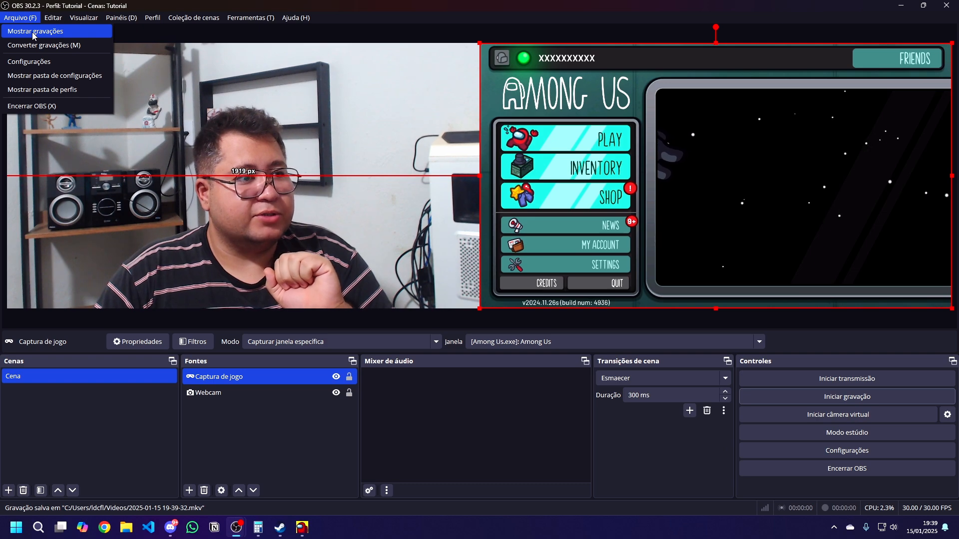
left_click(33, 32)
double_click(265, 112)
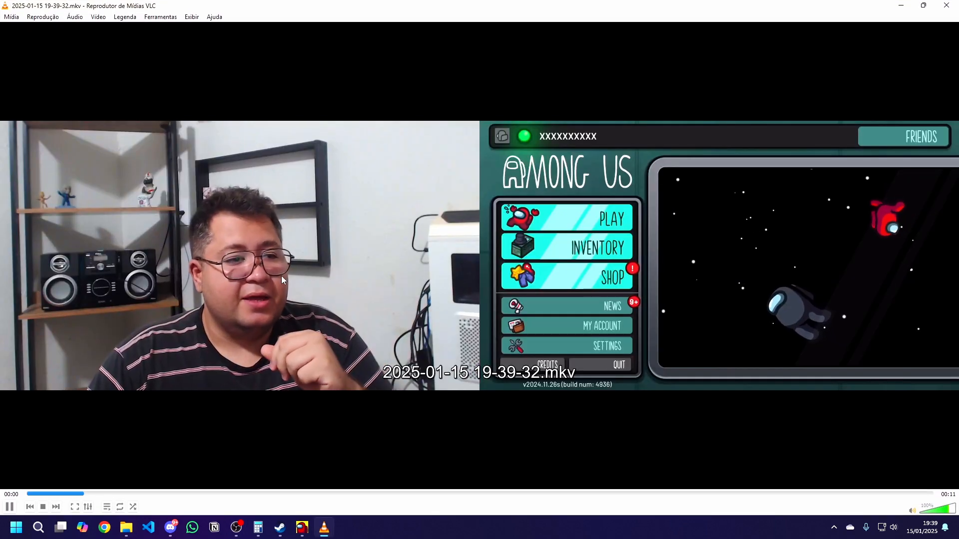
key("space")
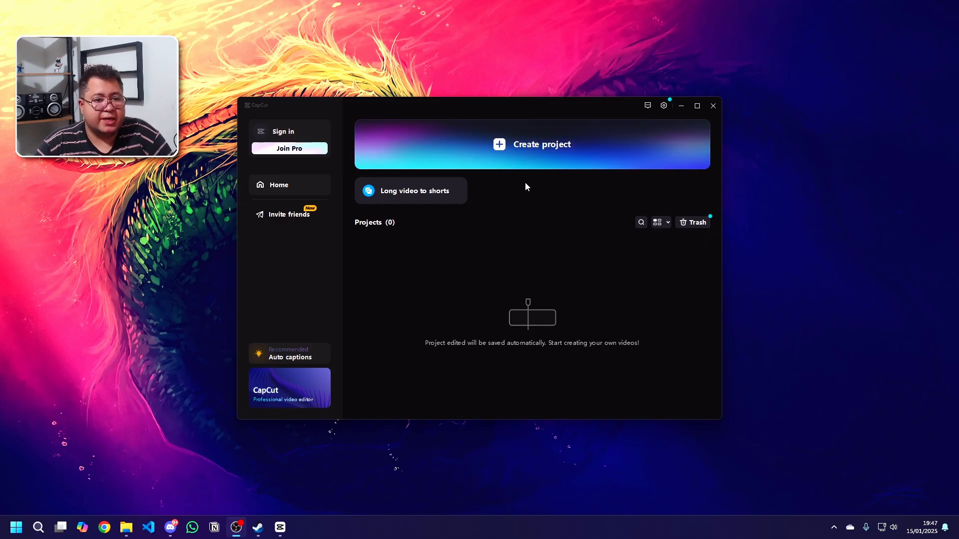
left_click(564, 149)
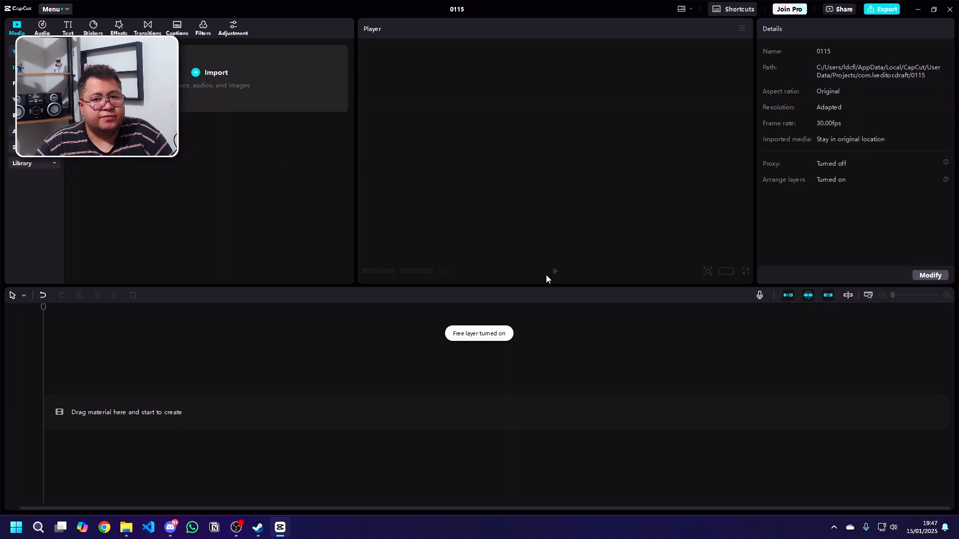
left_click(129, 519)
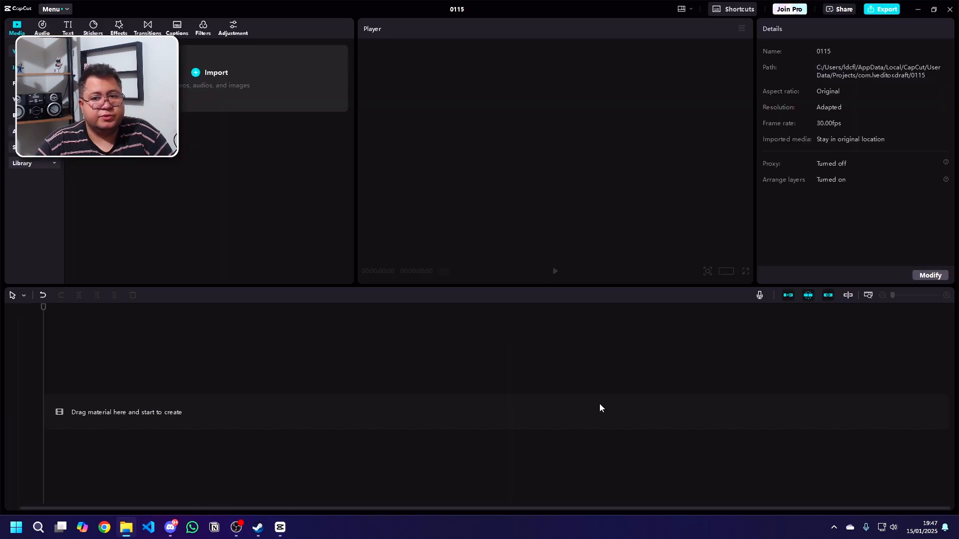
left_click_drag(958, 200, 222, 171)
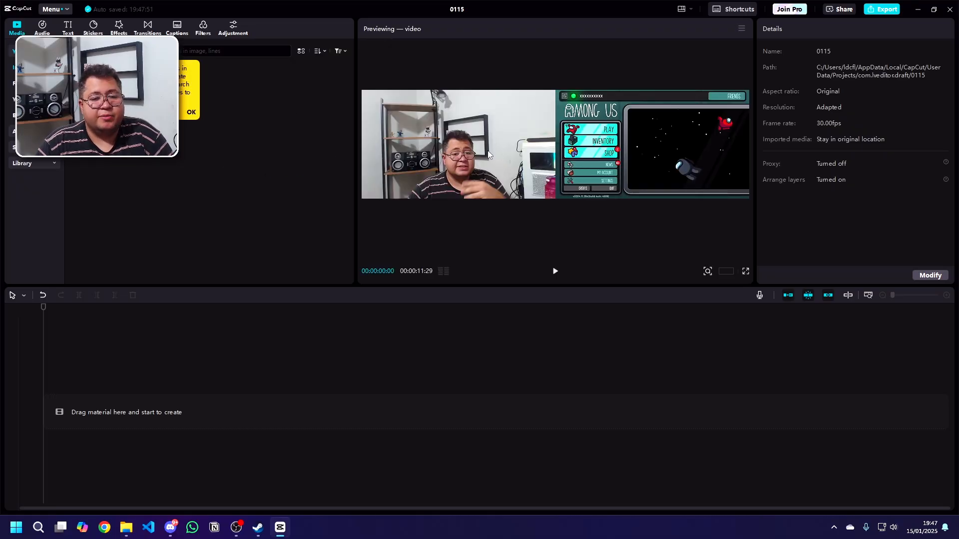
- Set the project resolution to Custom 1920 x 1080 and save the project settings
left_click(930, 276)
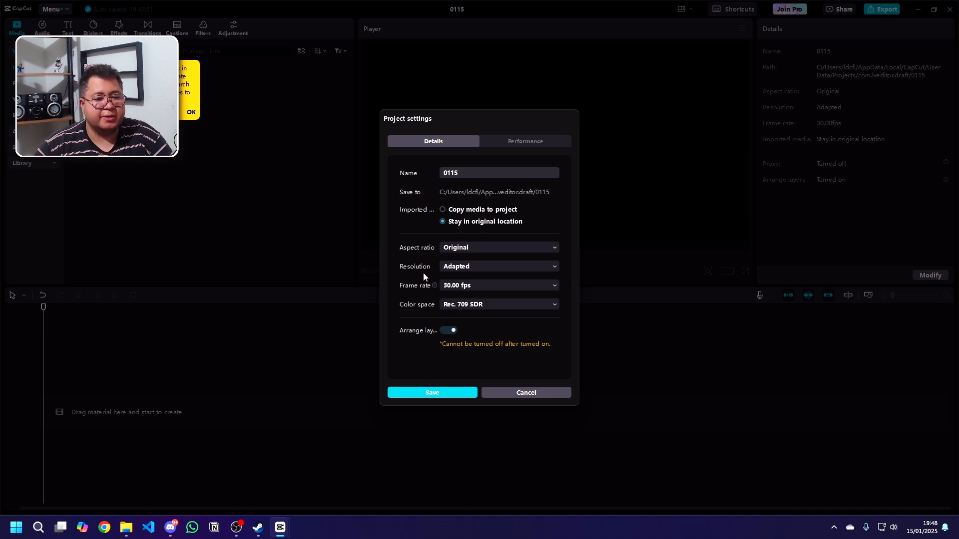
left_click(484, 266)
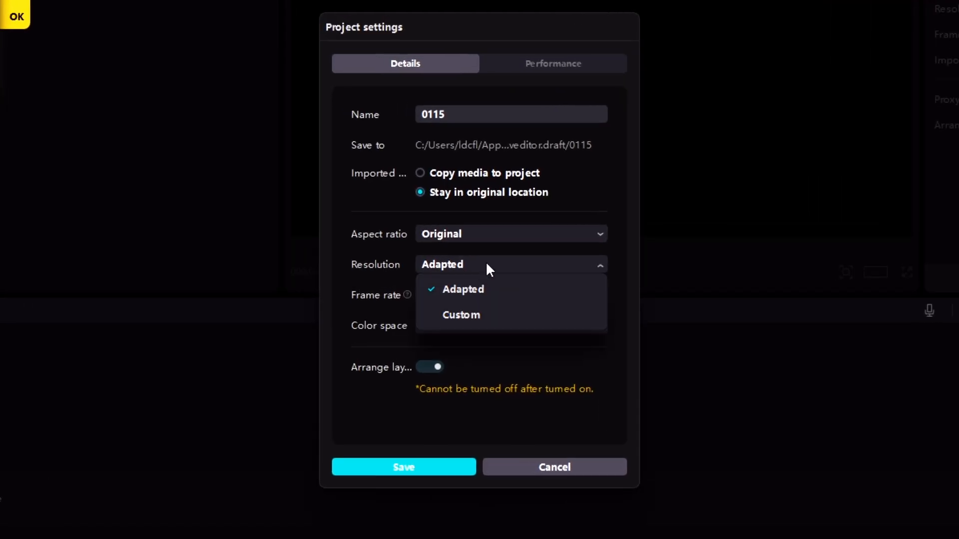
left_click(478, 315)
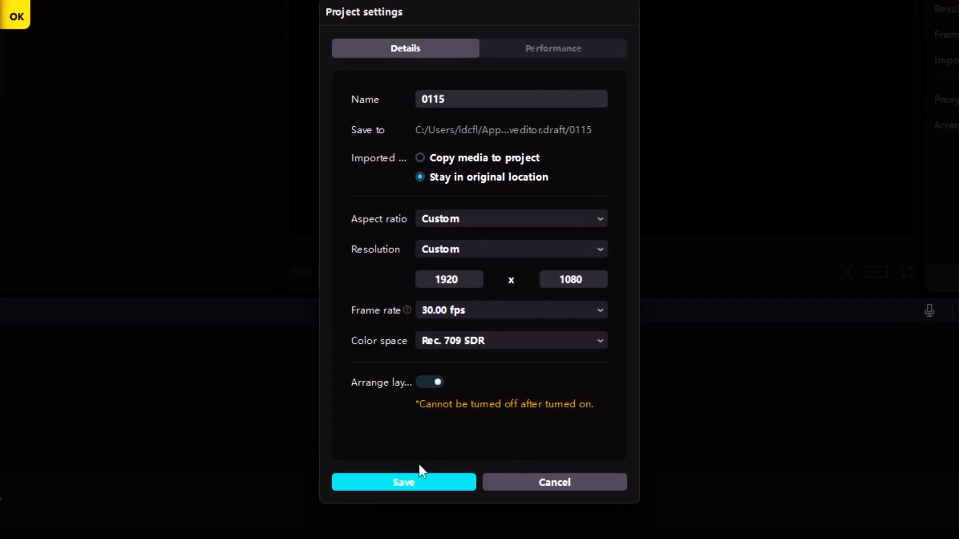
left_click(421, 485)
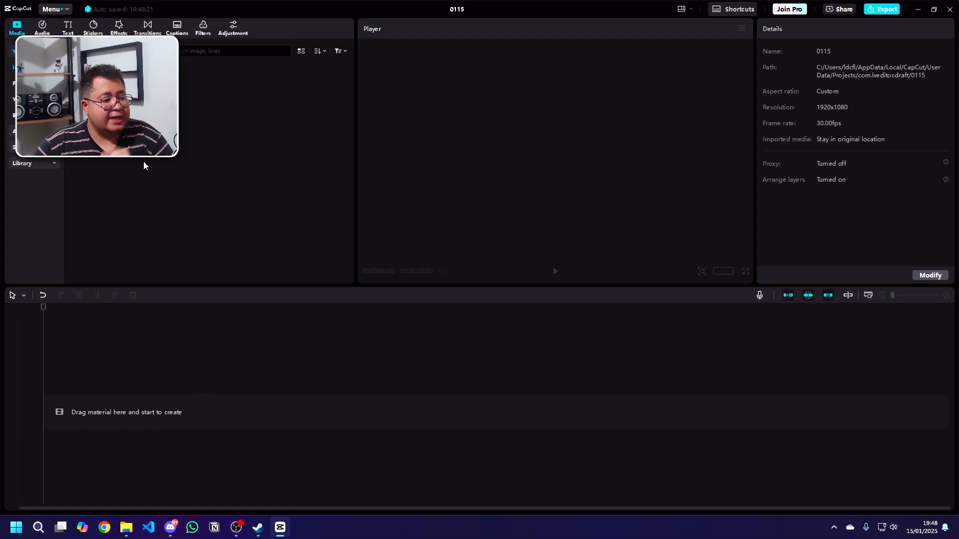
- Place the imported recording at the start of the timeline and scale it to 200%
left_click_drag(117, 159, 103, 396)
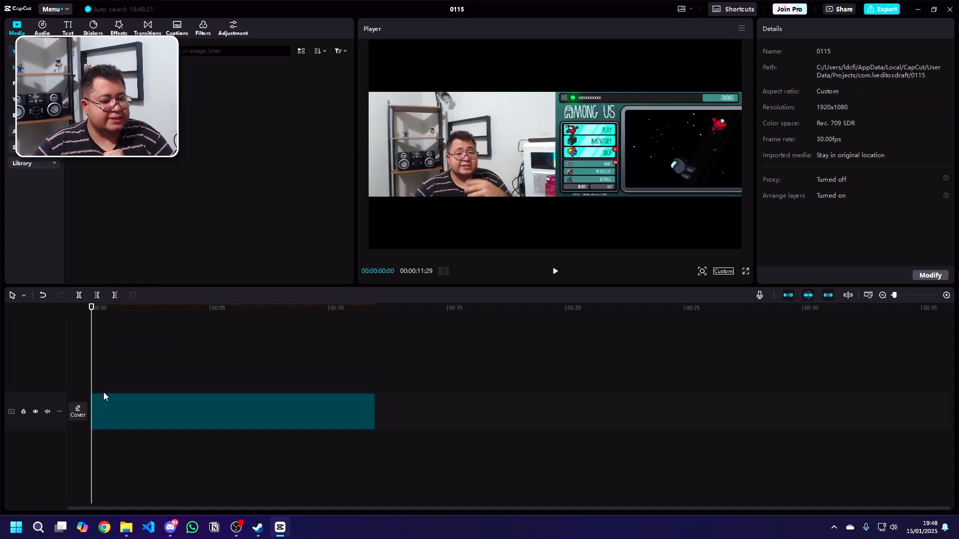
left_click(707, 133)
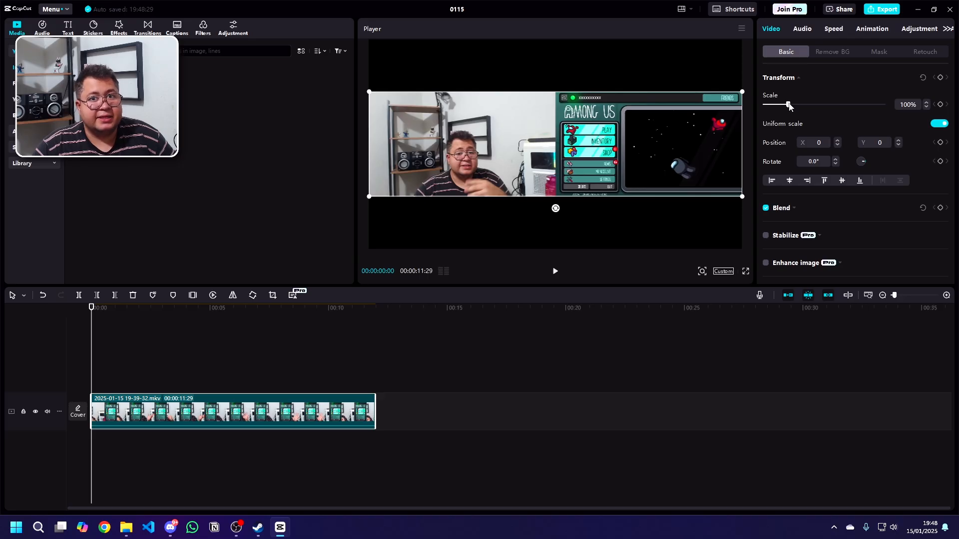
left_click_drag(789, 106, 813, 104)
left_click(927, 108)
- Shift the clip horizontally to frame the webcam half, then move it to about X -1940 to frame the game half
left_click_drag(449, 142, 615, 148)
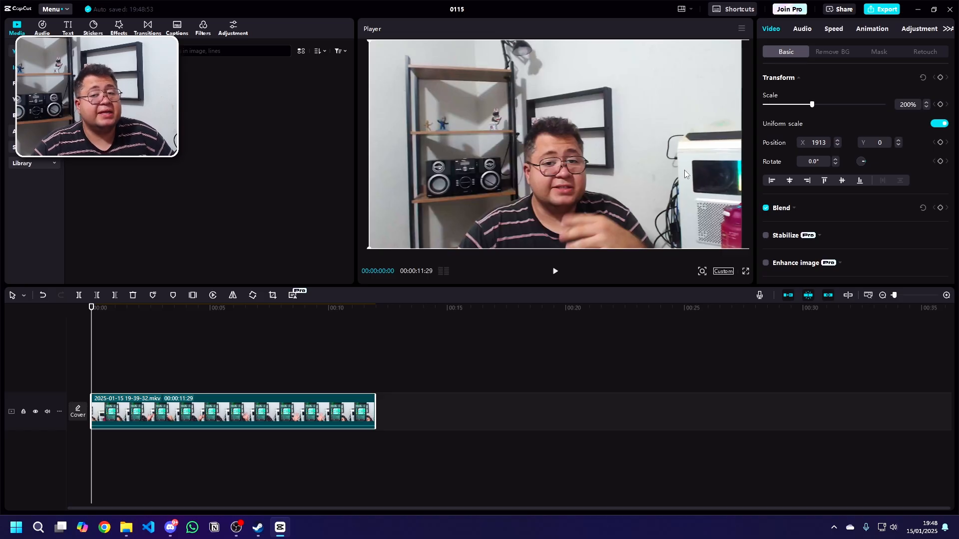
left_click_drag(625, 173, 445, 183)
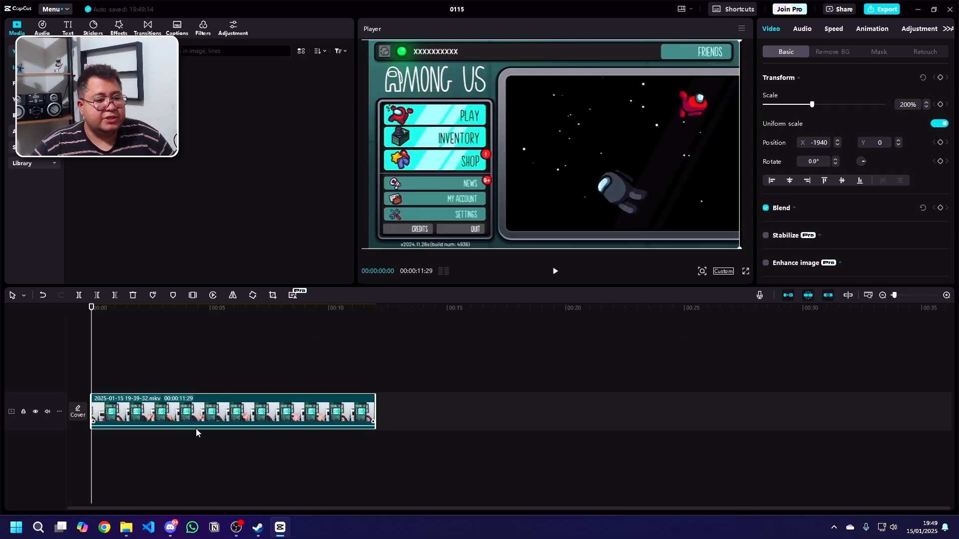
- Duplicate the clip onto a track above and move the copy to about X 1913 to frame the webcam half
left_click_drag(186, 416, 165, 379)
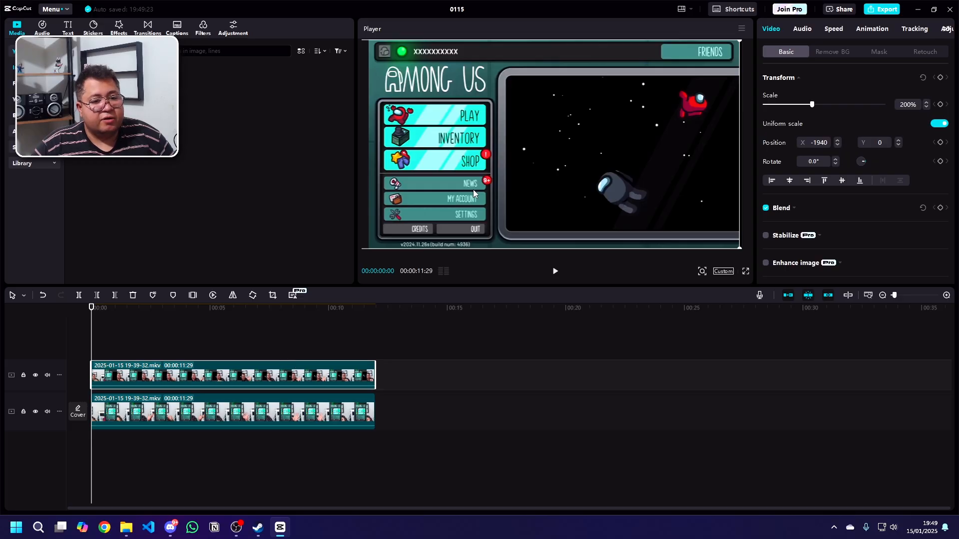
left_click_drag(460, 184, 679, 186)
left_click_drag(450, 179, 598, 178)
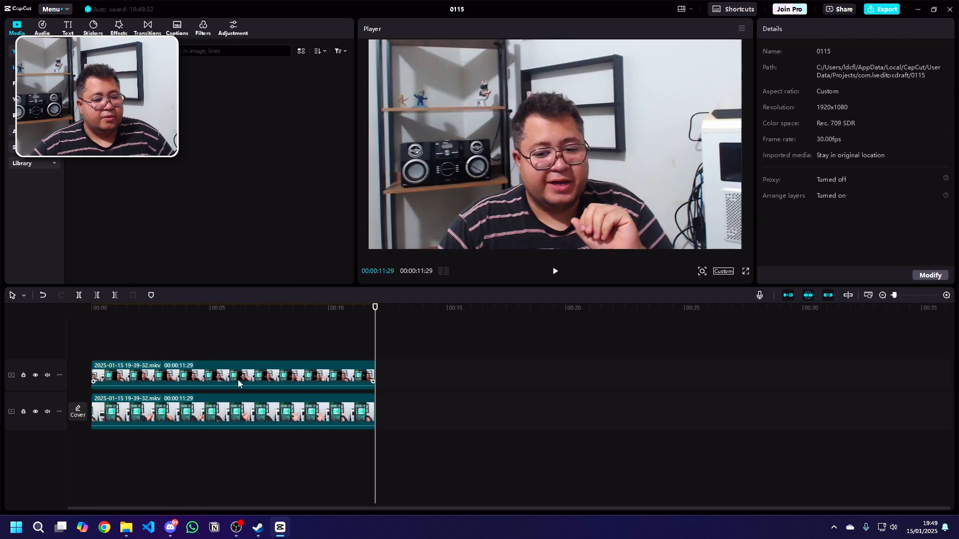
- Scale the upper clip down to about 71% and move it to about X 258, Y 185 over the game footage
left_click(240, 381)
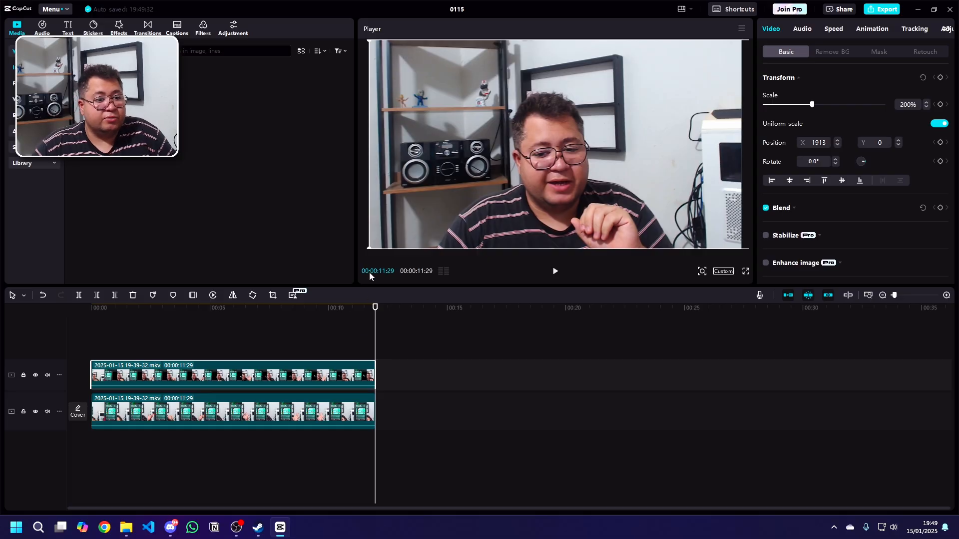
left_click_drag(370, 247, 559, 199)
left_click_drag(472, 228, 577, 120)
left_click_drag(648, 85, 606, 134)
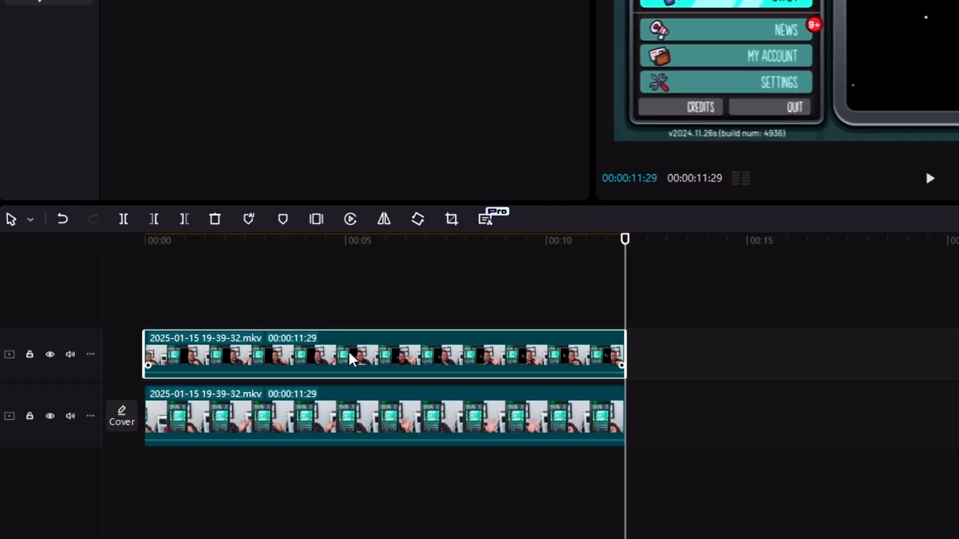
- Crop the upper clip with a free ratio so only its webcam half remains, and confirm the crop
right_click(208, 382)
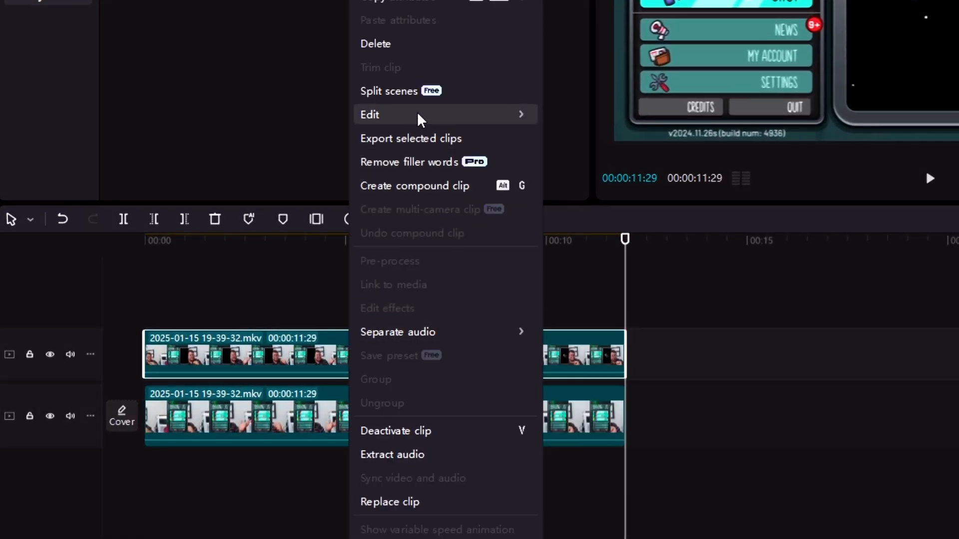
mouse_move(365, 116)
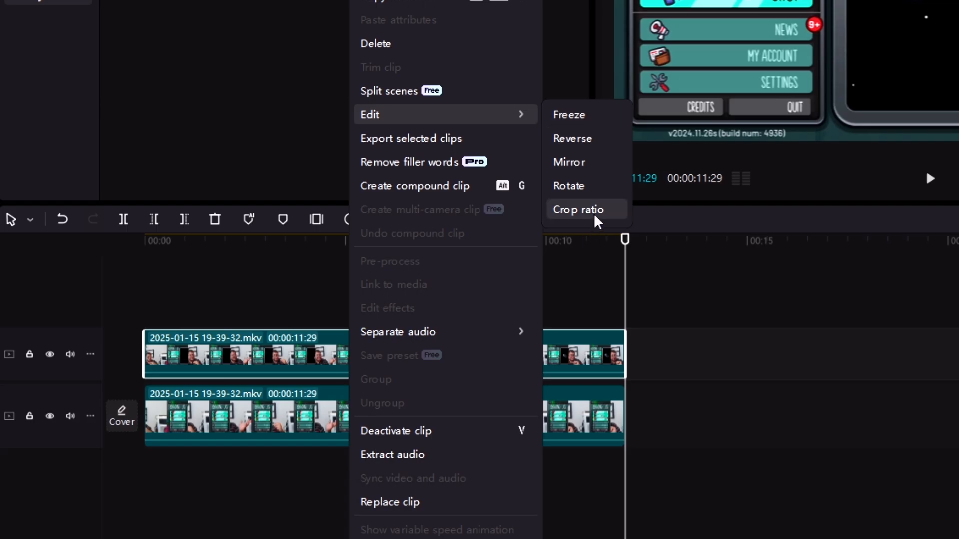
left_click(594, 212)
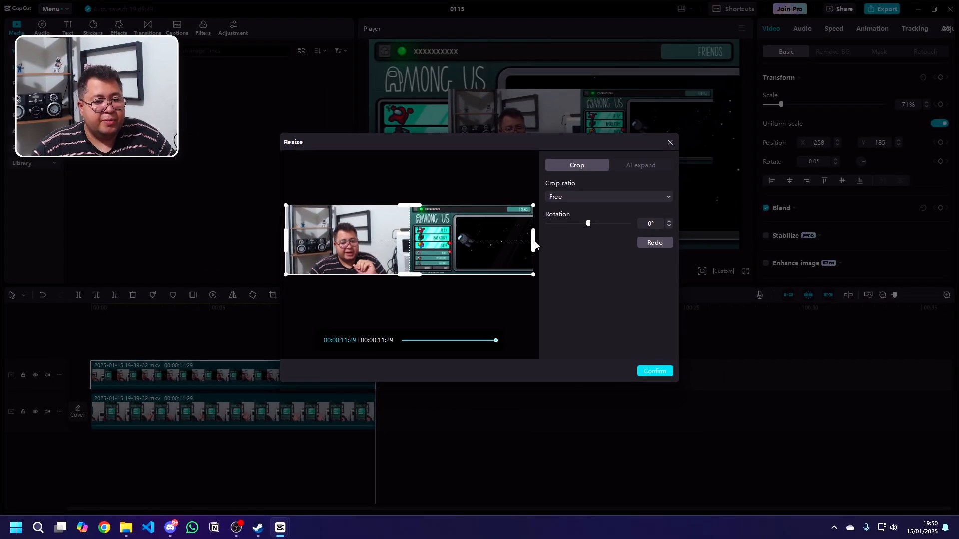
left_click_drag(536, 244, 527, 246)
left_click_drag(471, 246, 412, 255)
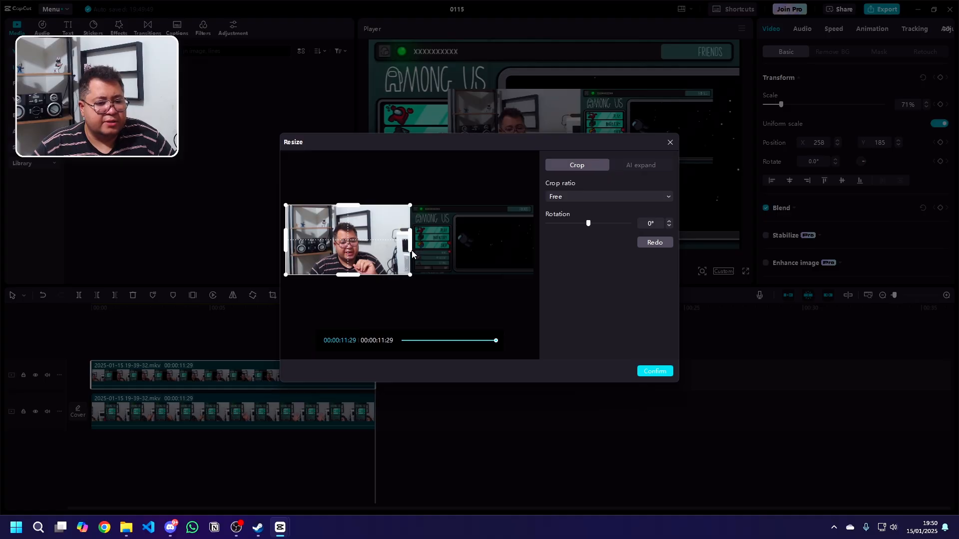
left_click(652, 372)
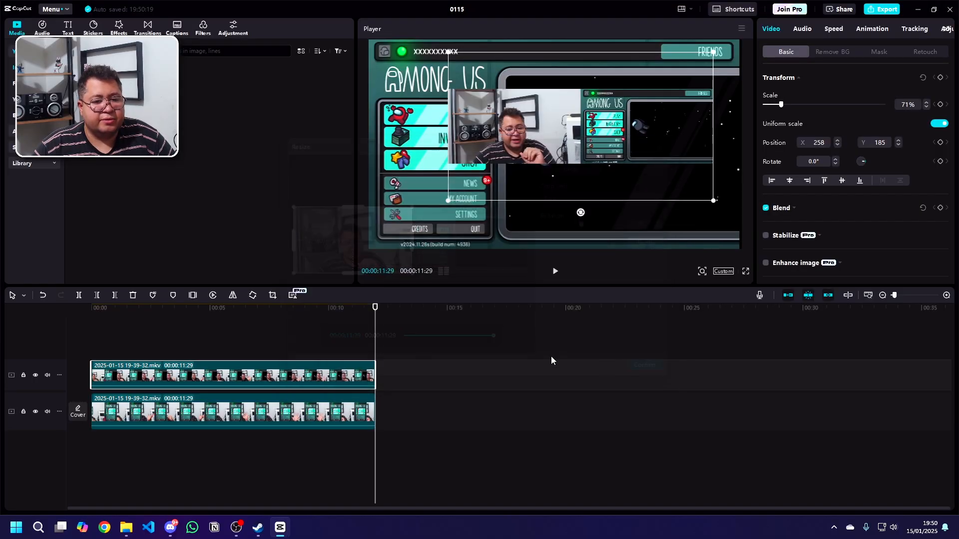
- Enlarge the cropped webcam overlay to about 91%, then shrink it again and reposition it over the game footage
left_click_drag(655, 139, 625, 152)
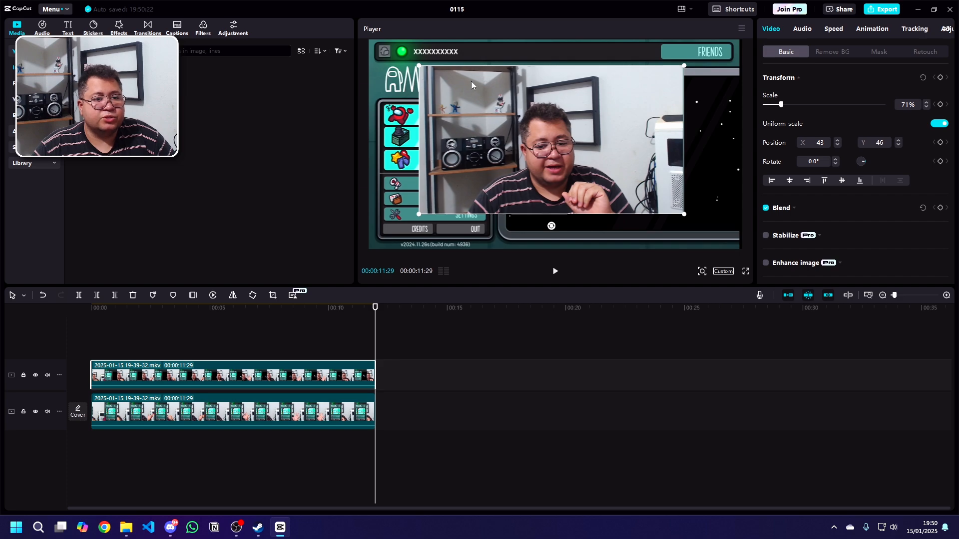
left_click_drag(419, 66, 362, 38)
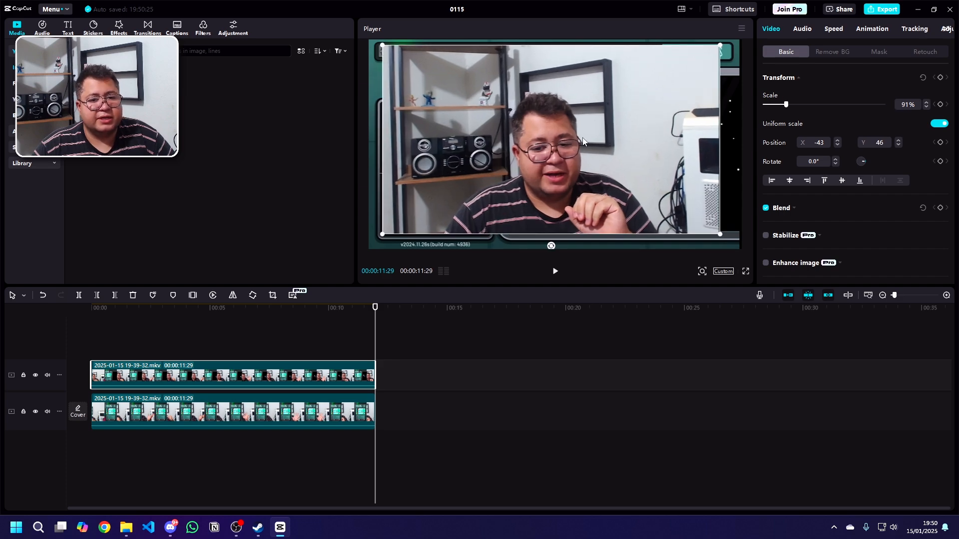
left_click_drag(582, 138, 552, 132)
mouse_move(692, 228)
left_mouse_down()
mouse_move(662, 215)
mouse_move(676, 217)
left_mouse_up()
left_click_drag(739, 221, 714, 171)
left_click_drag(731, 211, 554, 169)
left_click_drag(648, 139, 584, 177)
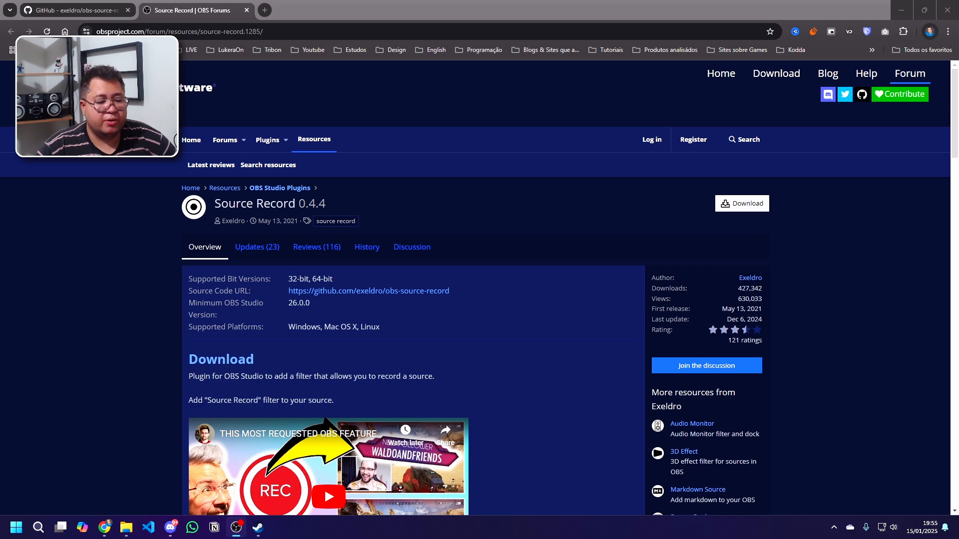
- Download source-record-0.4.4-windows-installer.zip from the Source Record resource page and save it in Downloads
key("alt+Tab")
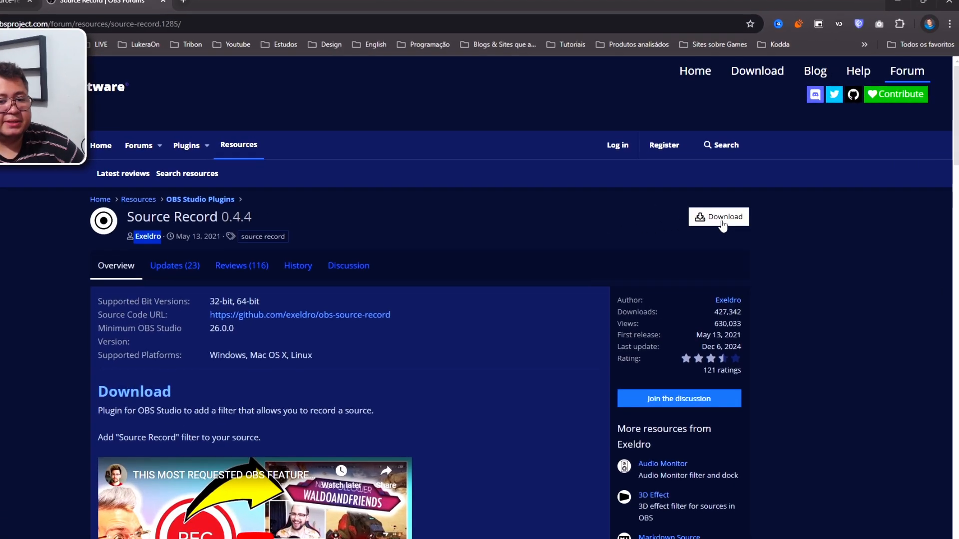
left_click(744, 207)
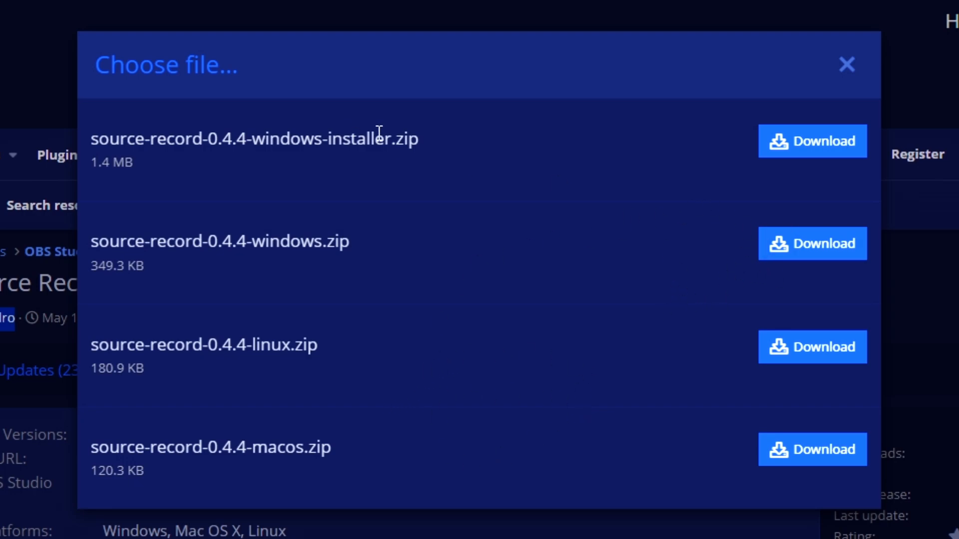
double_click(331, 141)
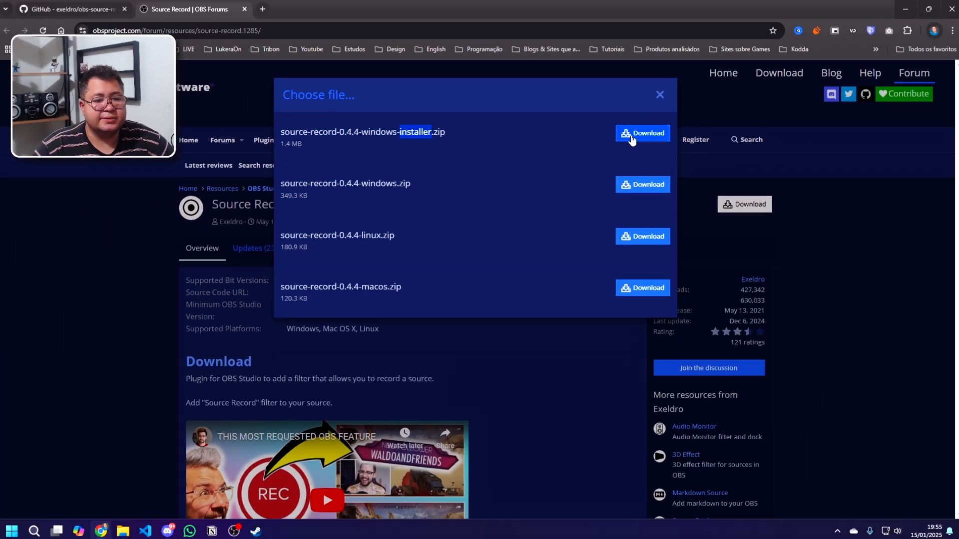
left_click(632, 135)
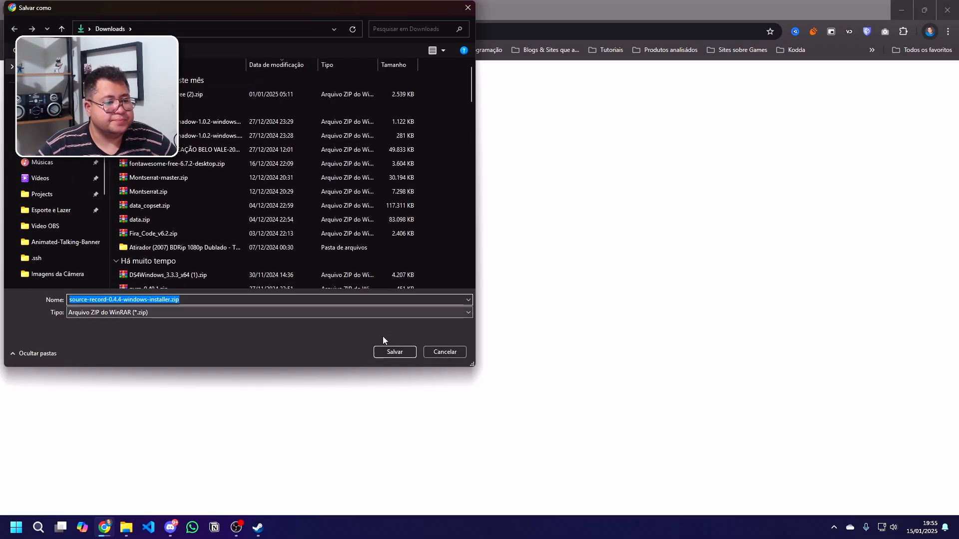
left_click(394, 352)
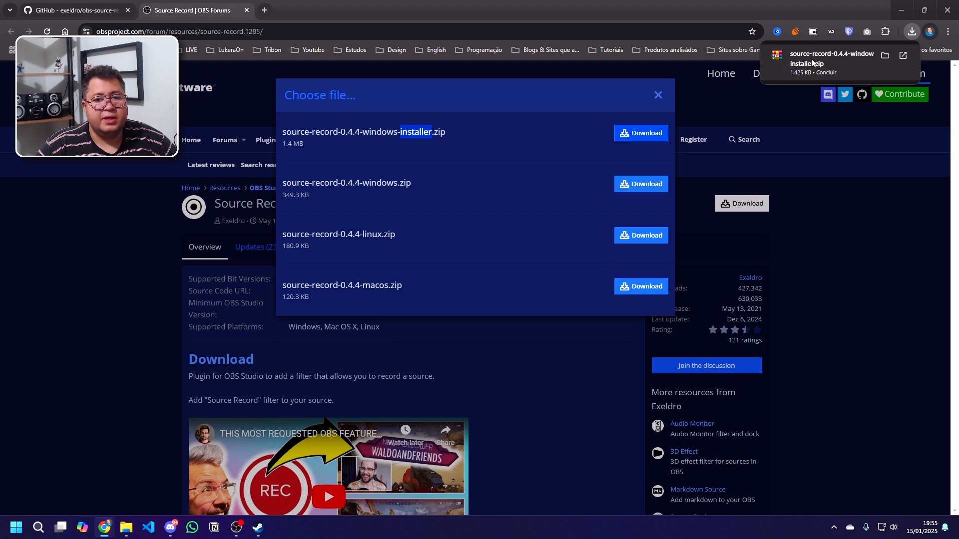
- Open the downloaded archive, install Source Record into C:\Program Files\obs-studio, and close the installer and the archive
left_click(814, 62)
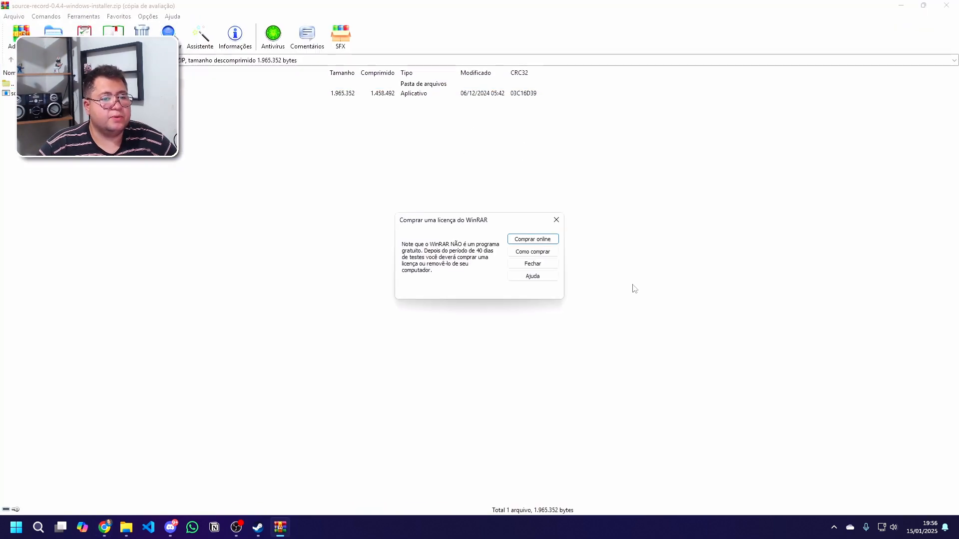
left_click(533, 263)
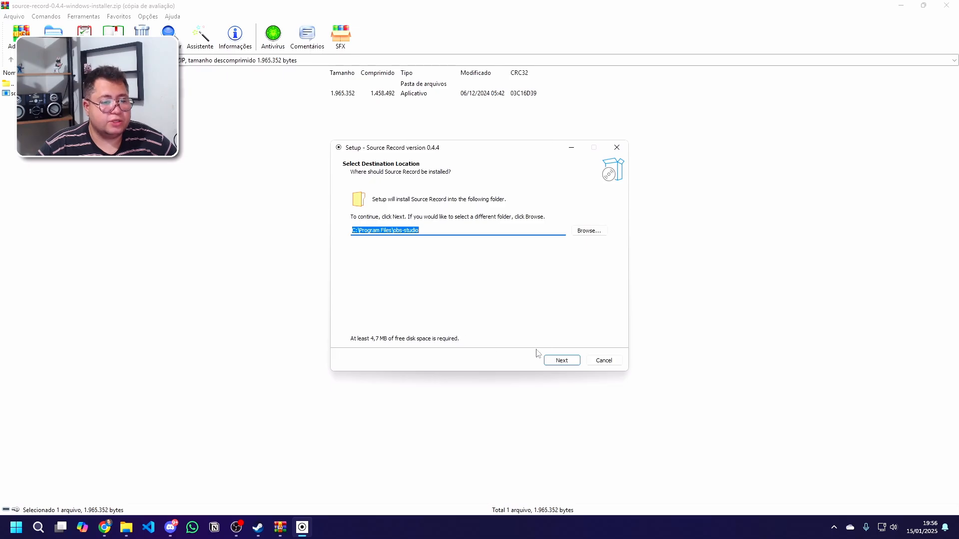
left_click(560, 364)
left_click(560, 364)
left_click(557, 361)
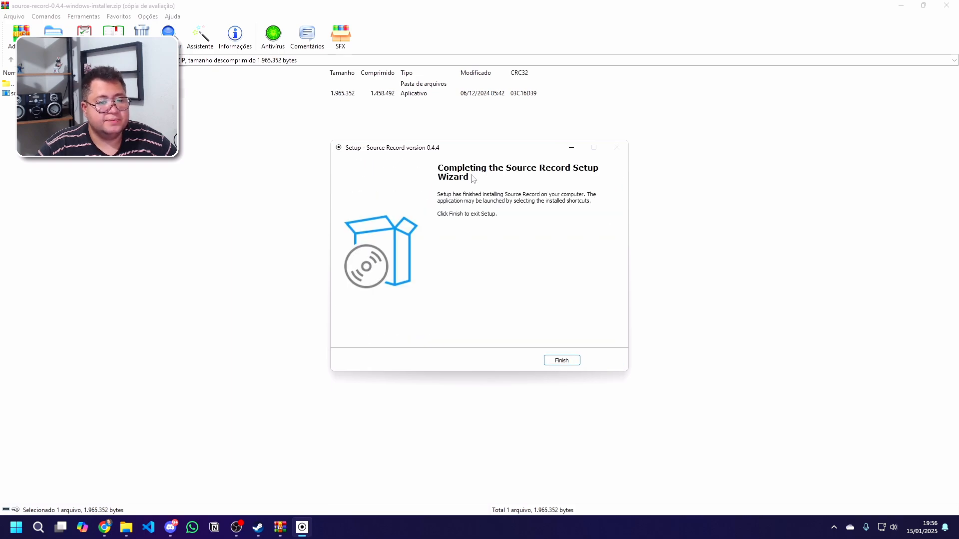
left_click(562, 362)
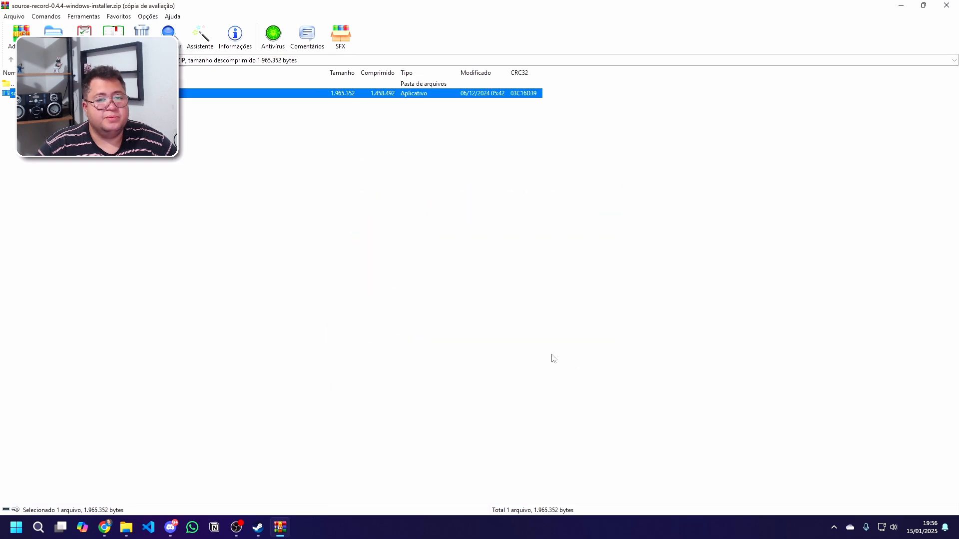
left_click(939, 7)
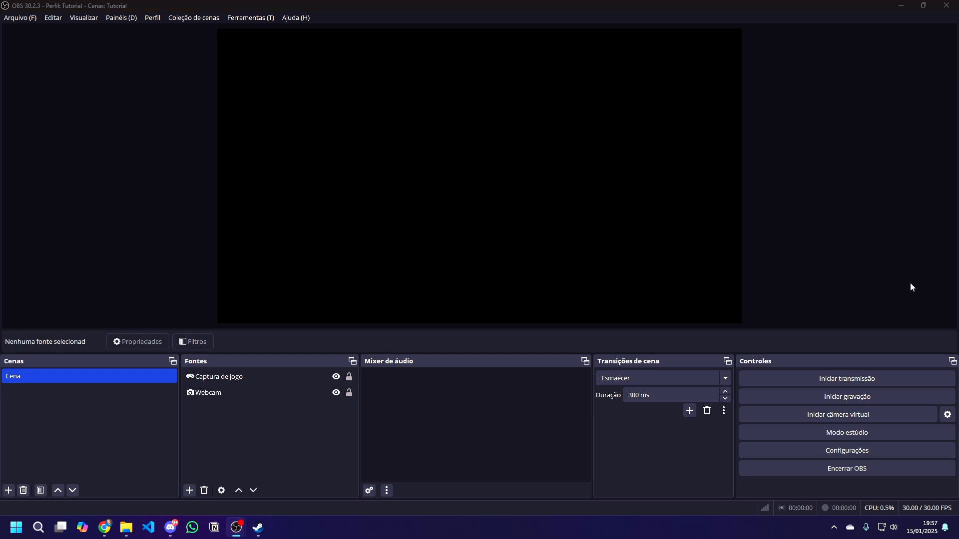
- Switch to OBS and activate the camera of the Webcam source
left_click(303, 378)
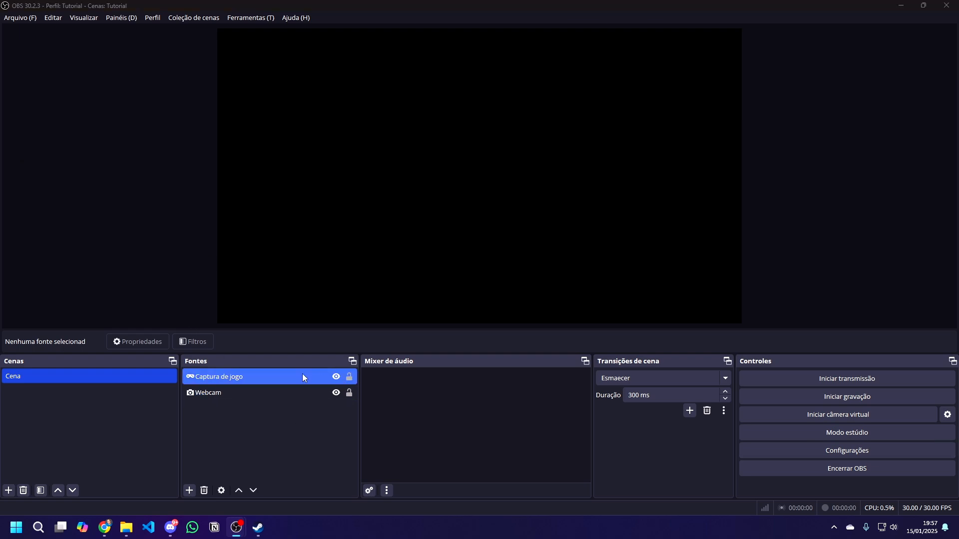
left_click(325, 393)
left_click(250, 344)
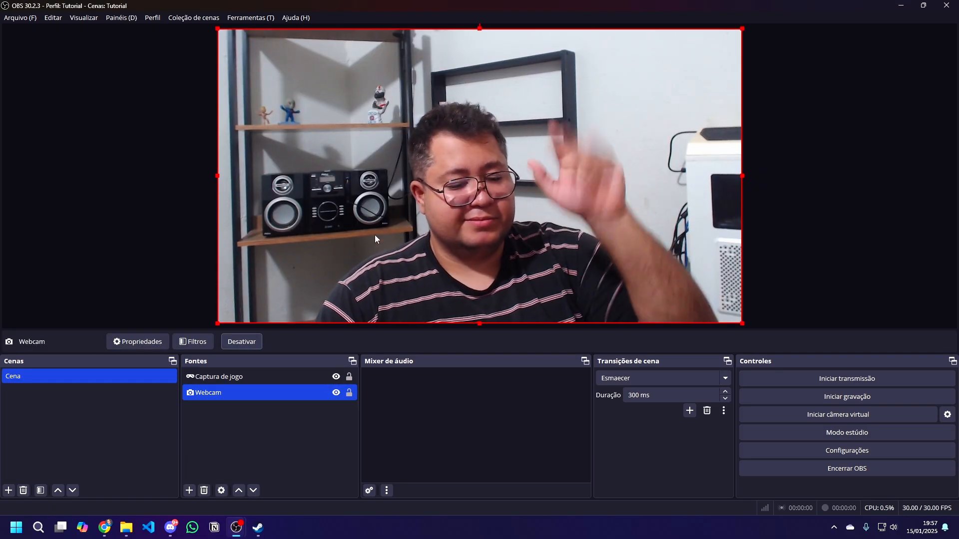
- Order Webcam above Captura de jogo and shrink it into the canvas's upper-right corner, about 667 px from the left edge and 375 px from the bottom
left_click(326, 380, "ctrl")
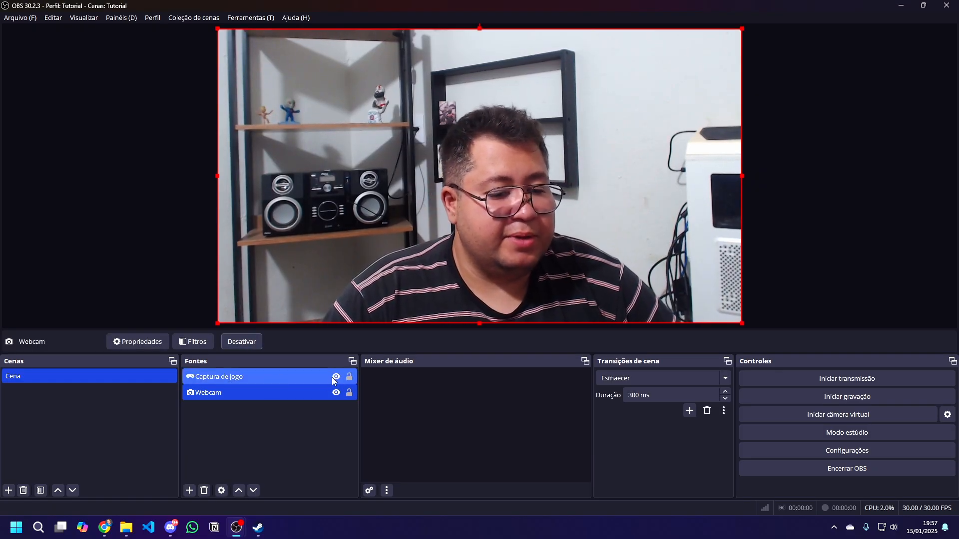
left_click(292, 377)
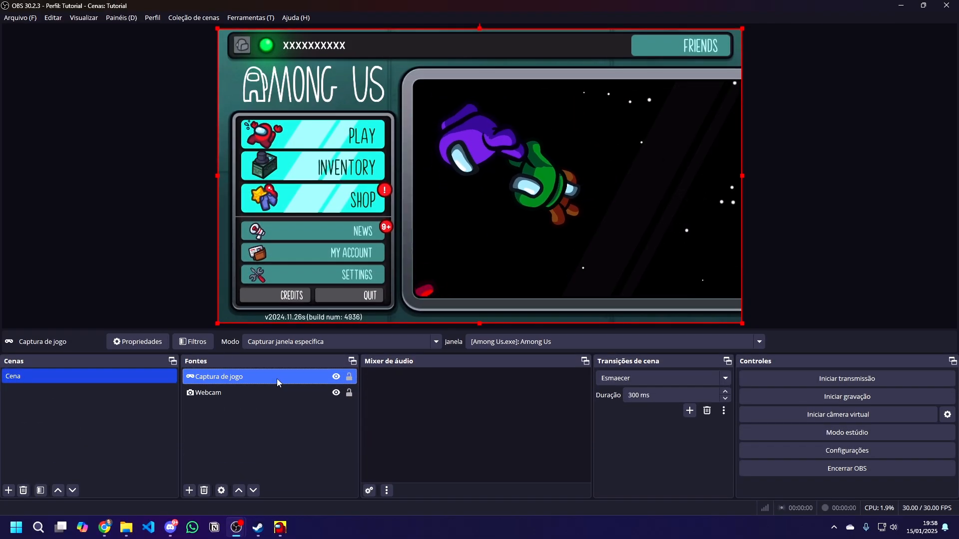
left_click_drag(276, 379, 275, 395)
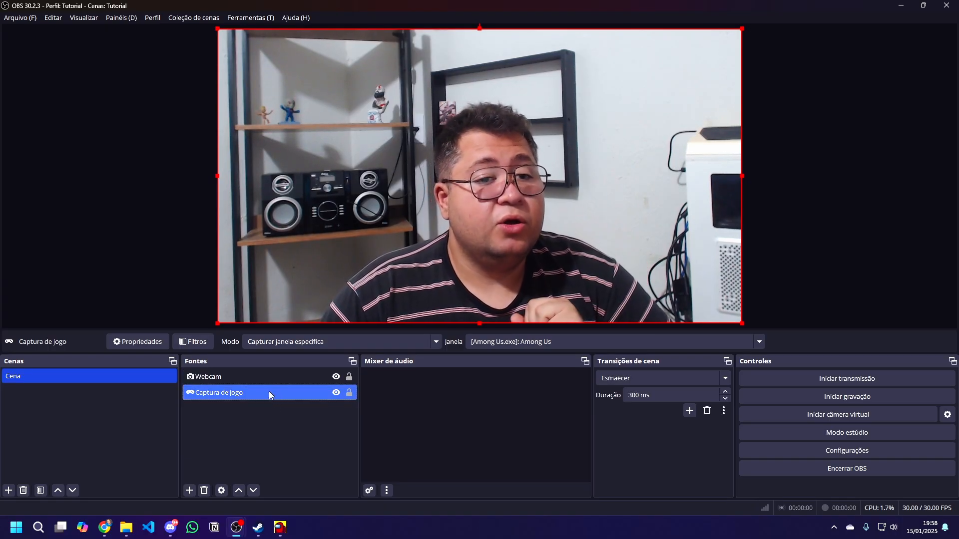
left_click(257, 377, "ctrl")
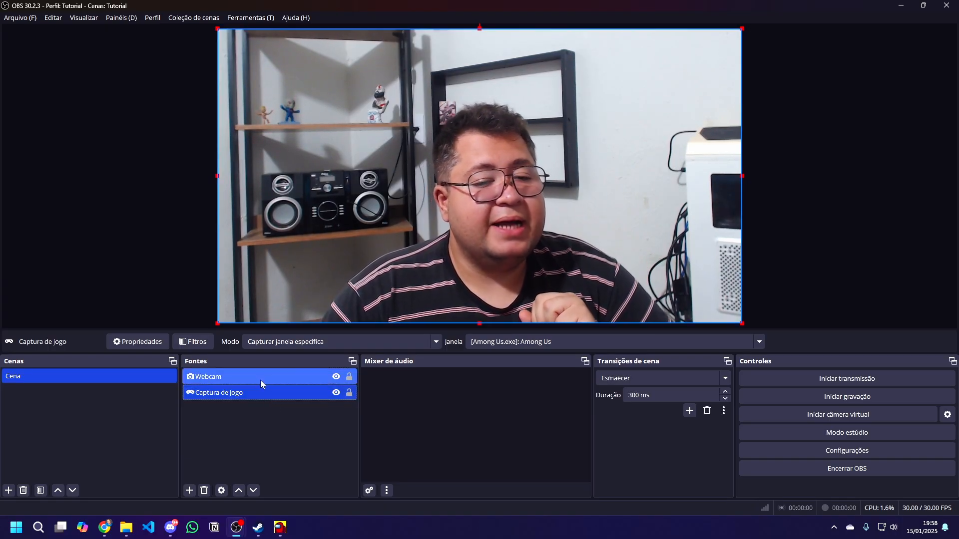
left_click(260, 380)
left_click_drag(218, 324, 400, 221)
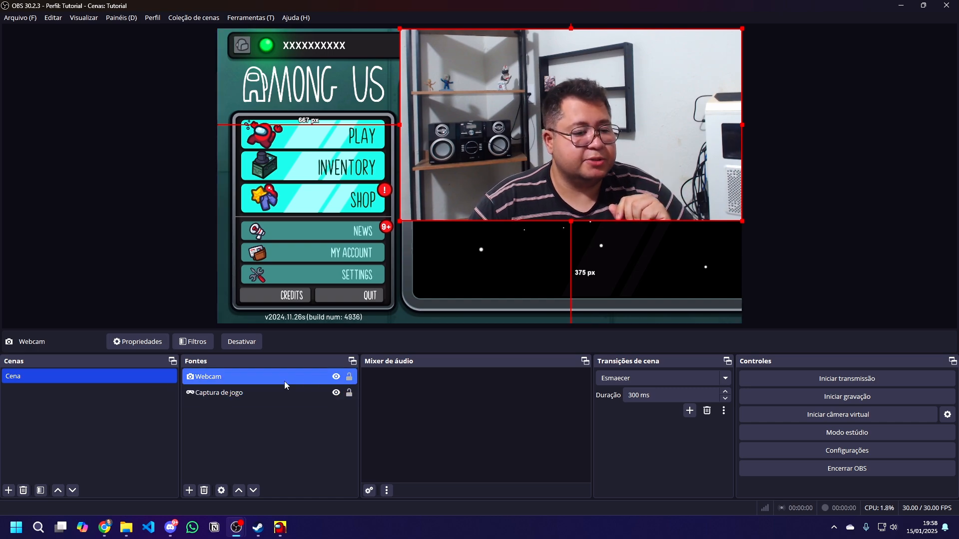
- Add a Source Record effect filter to the Webcam source, keeping the default filter name
left_click(266, 405)
left_click(258, 381)
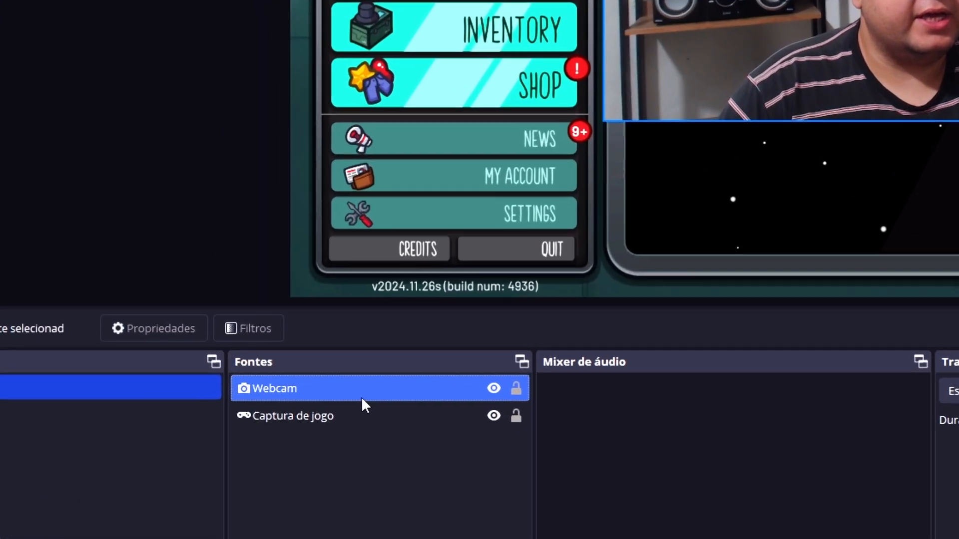
right_click(260, 378)
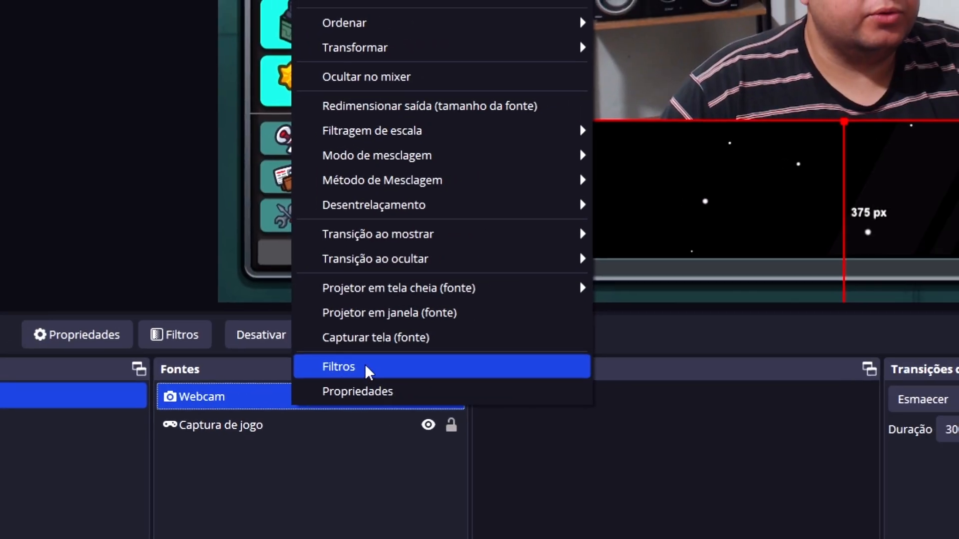
left_click(366, 369)
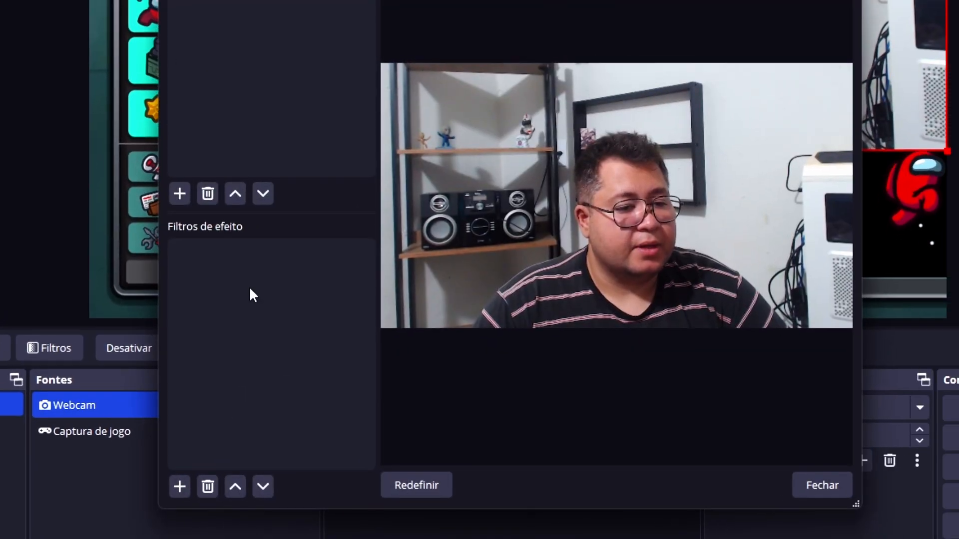
left_click(185, 483)
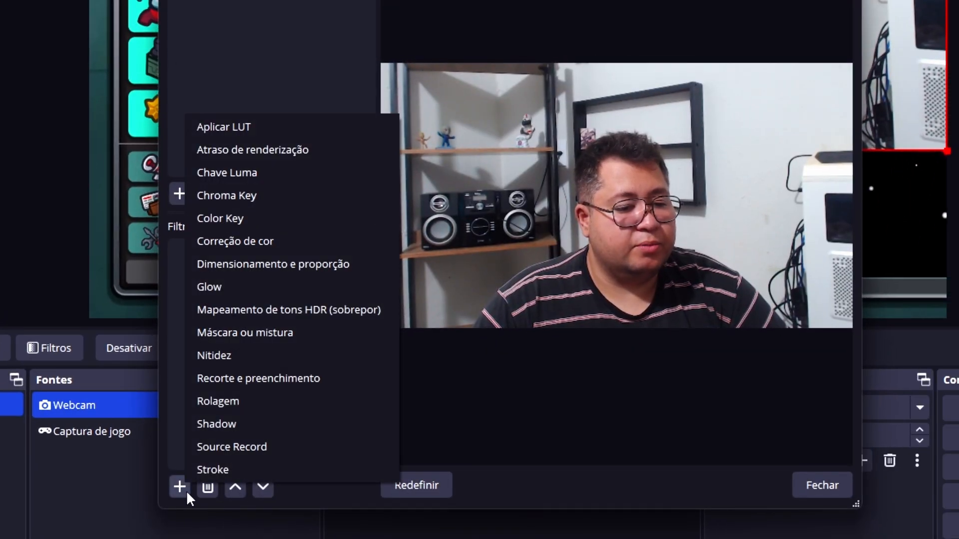
left_click(235, 449)
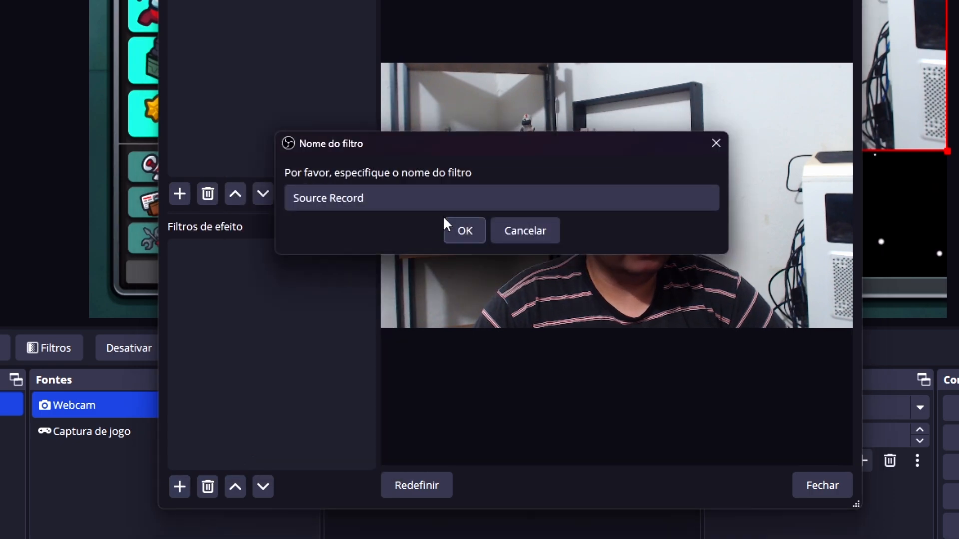
left_click(463, 230)
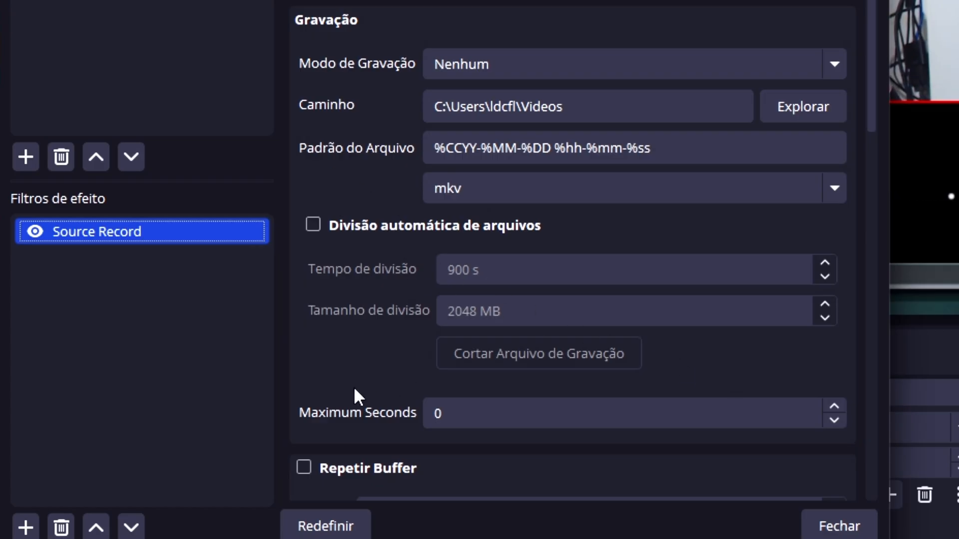
- Review the Source Record filter's settings and set its recording mode to Gravação
scroll(309, 364, "down", 20)
scroll(308, 368, "down", 3)
scroll(308, 368, "up", 15)
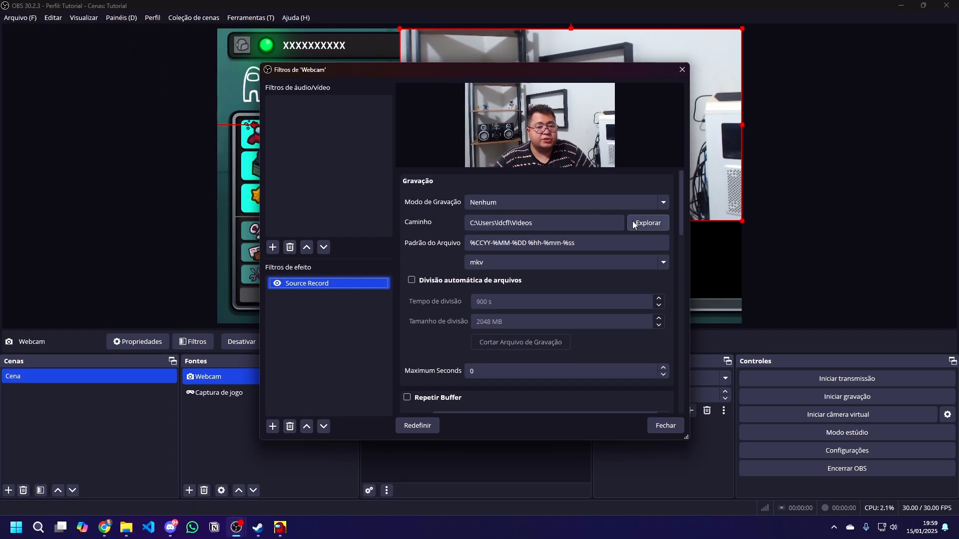
left_click(665, 203)
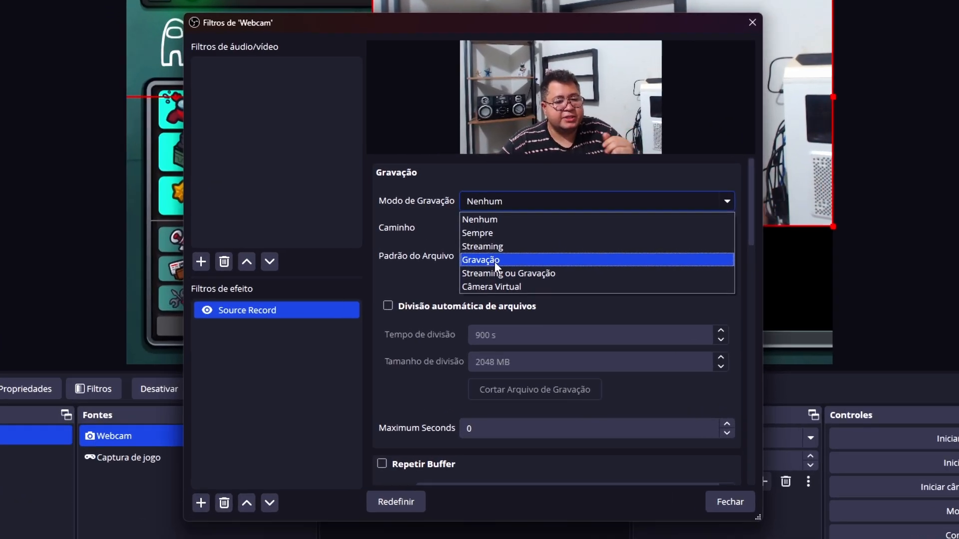
left_click(492, 247)
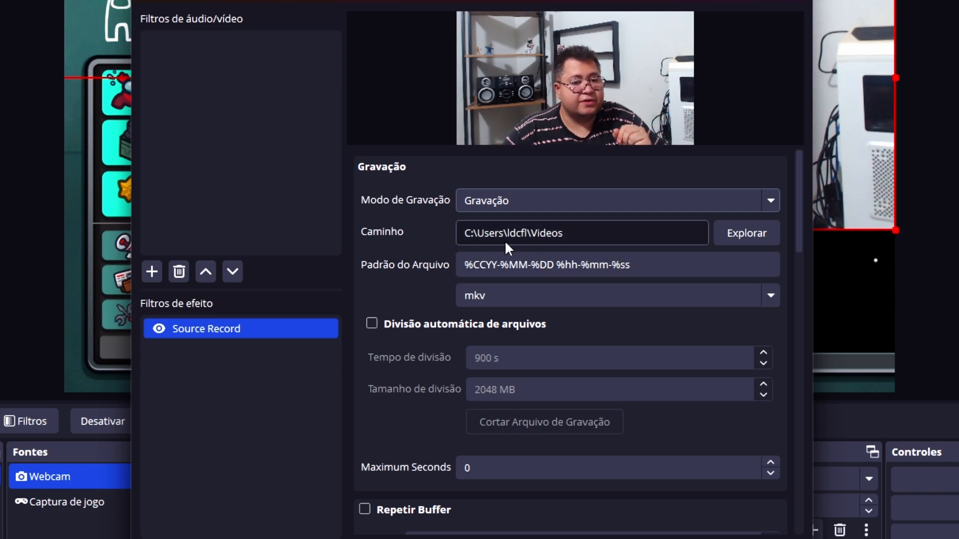
- Examine the filter's save folder, file name pattern and file format choices without changing them
left_click(738, 233)
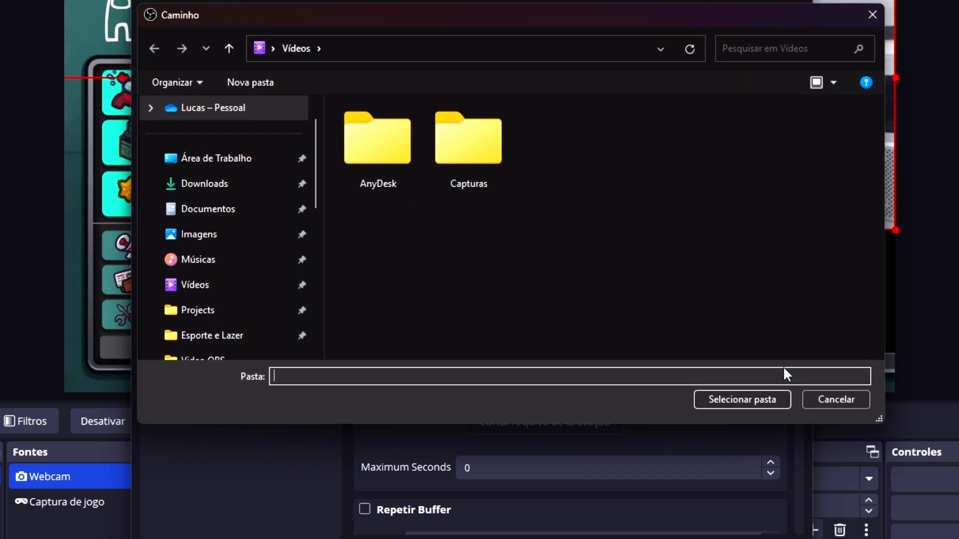
left_click(838, 400)
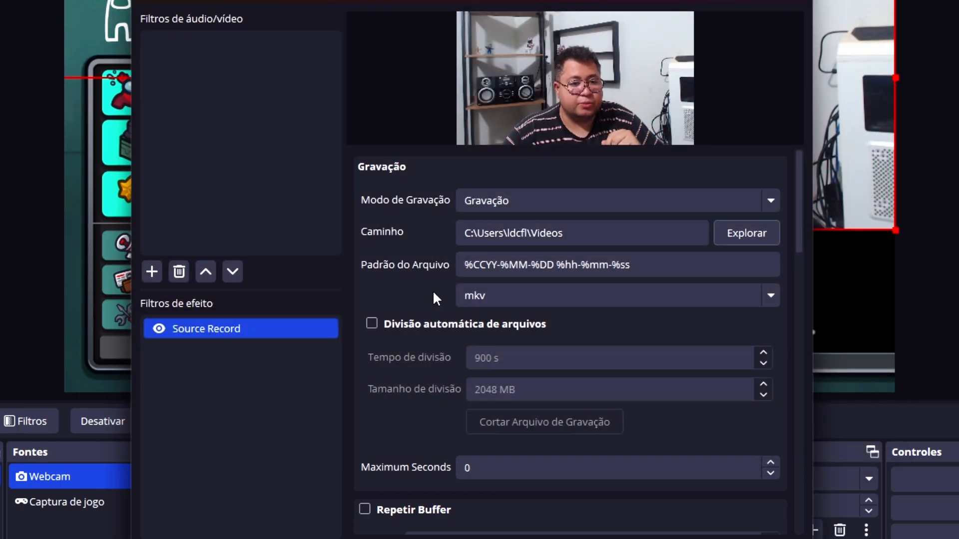
left_click(498, 270)
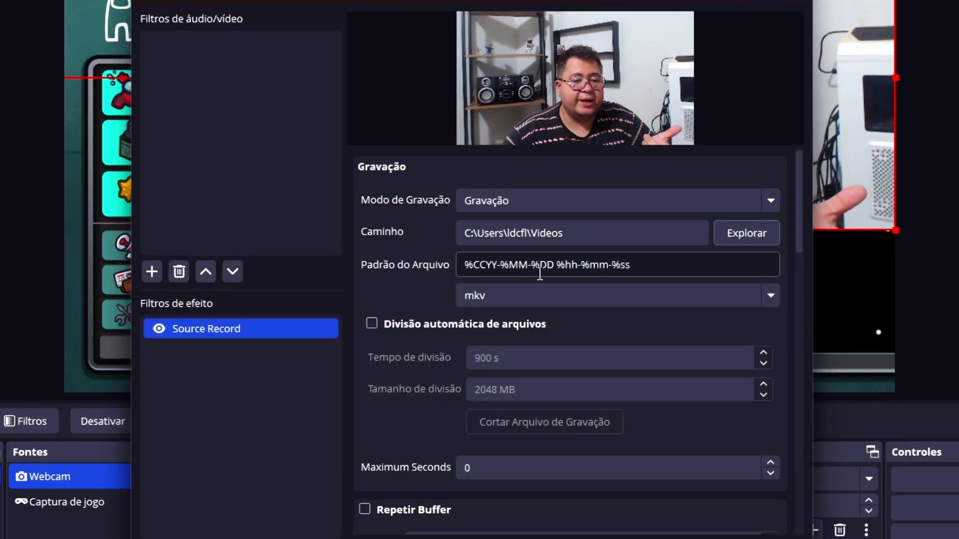
left_click(519, 297)
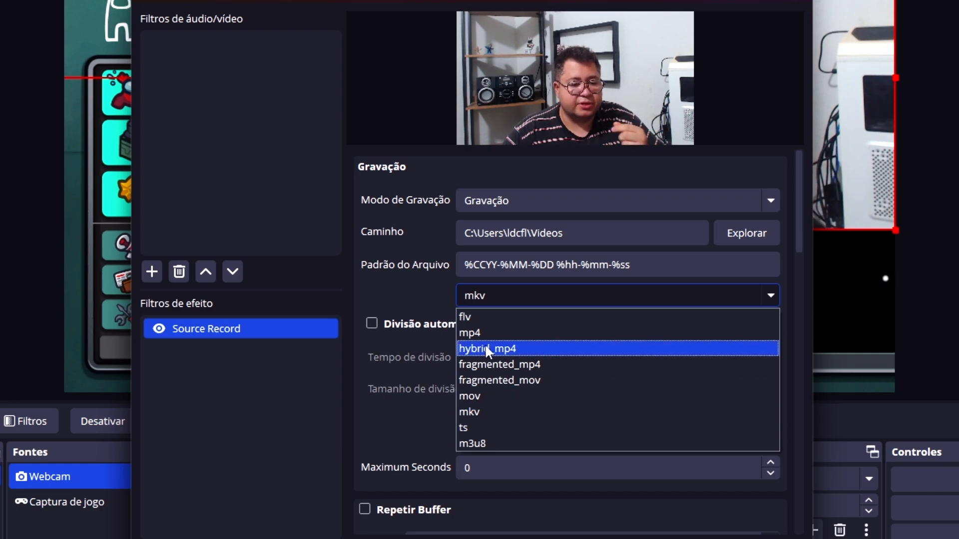
left_click(403, 296)
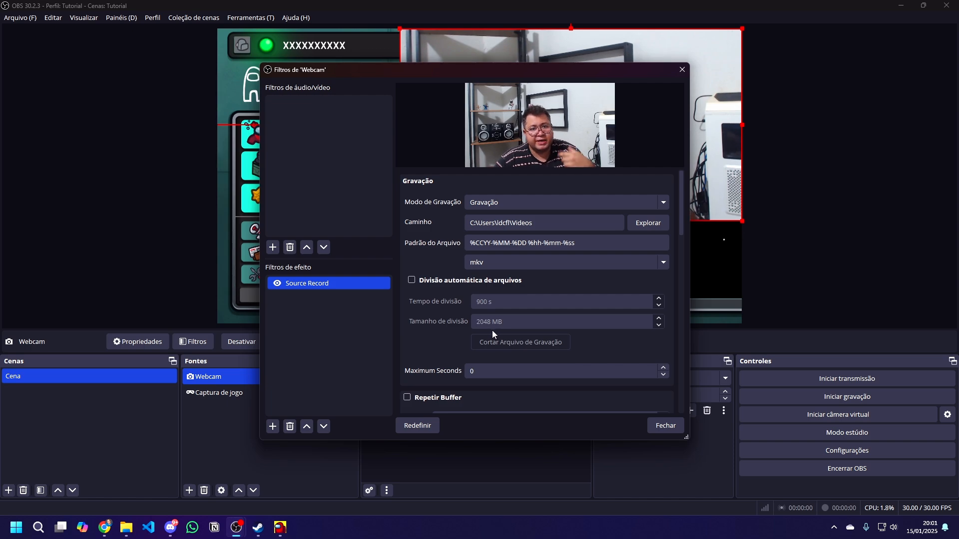
- Enable automatic file splitting to look at its time and size limits, and disable it again
left_click(412, 280)
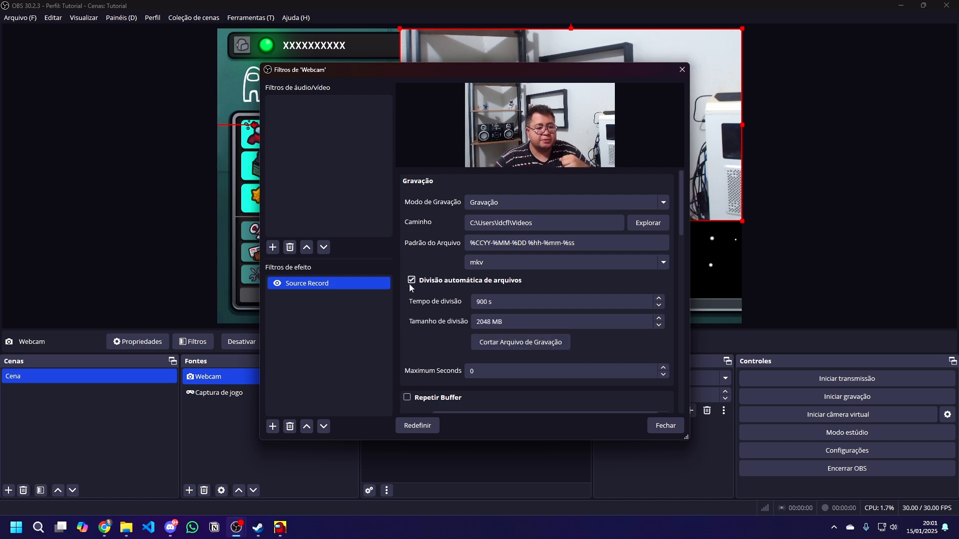
left_click(500, 323)
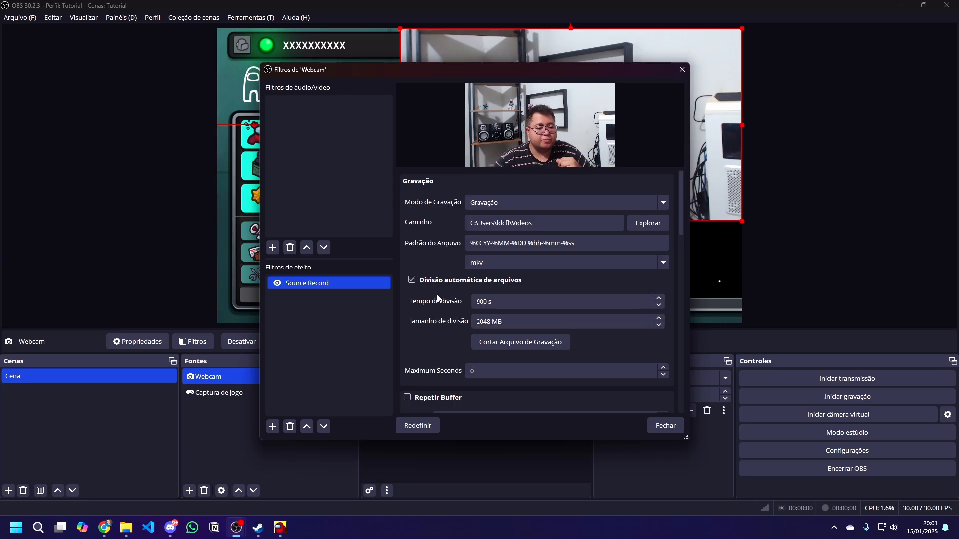
left_click(412, 281)
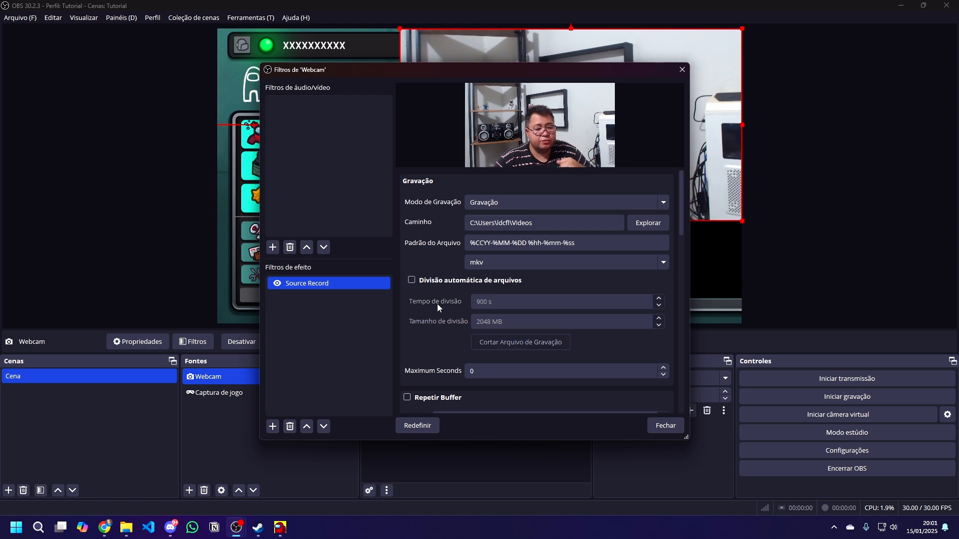
scroll(438, 304, "down", 2)
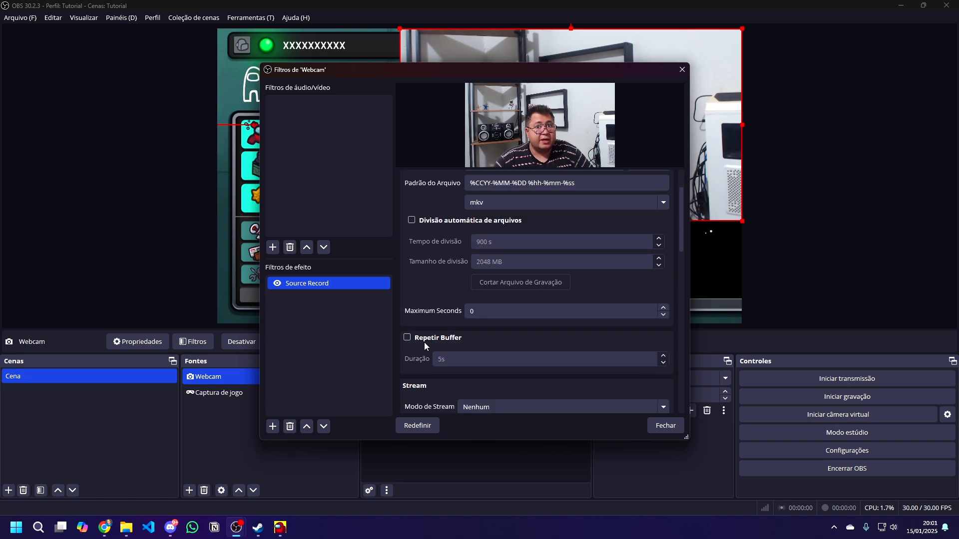
- Enable Repetir Buffer in the Source Record filter to look at its duration option, and disable it again
scroll(422, 349, "down", 2)
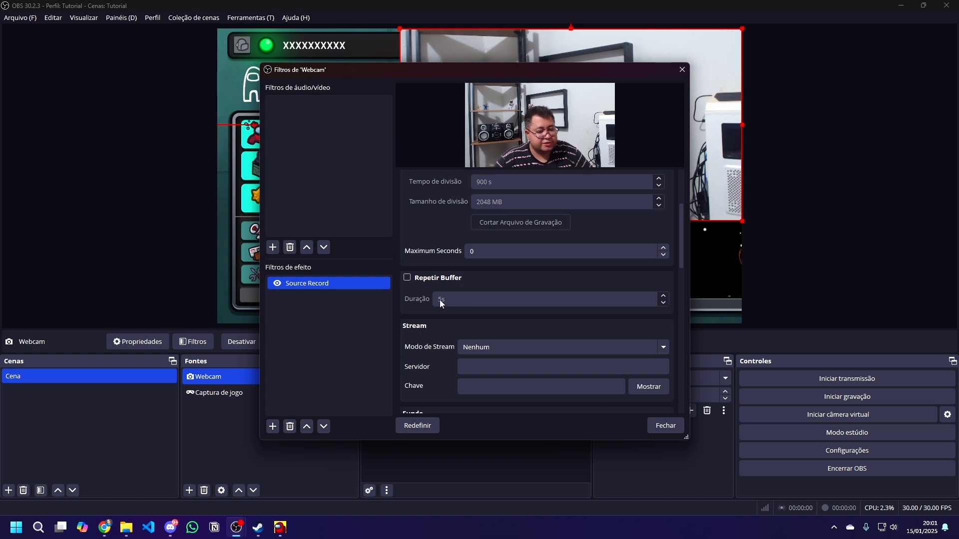
left_click(408, 278)
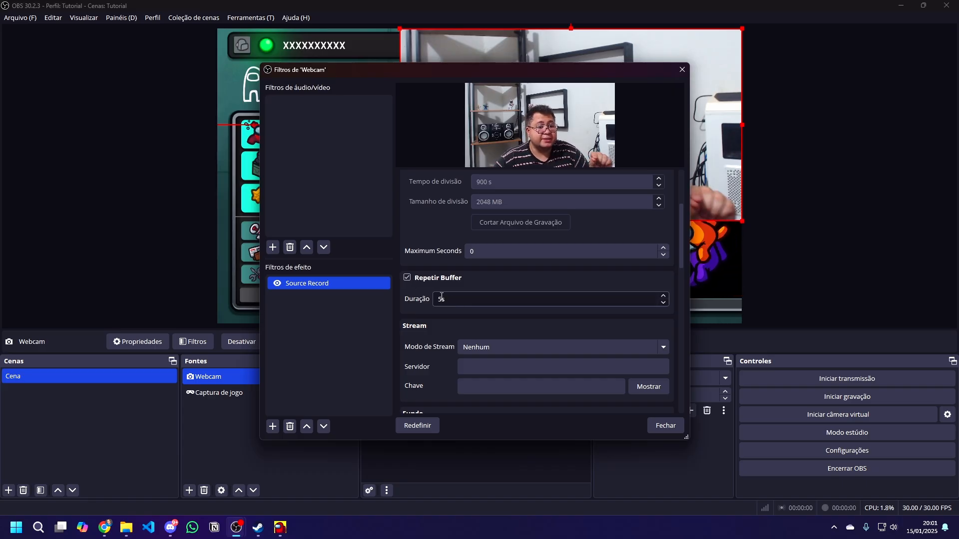
left_click(407, 278)
- Enable the filter's Scale option to view the available resolutions, and disable it again without choosing one
scroll(415, 305, "down", 3)
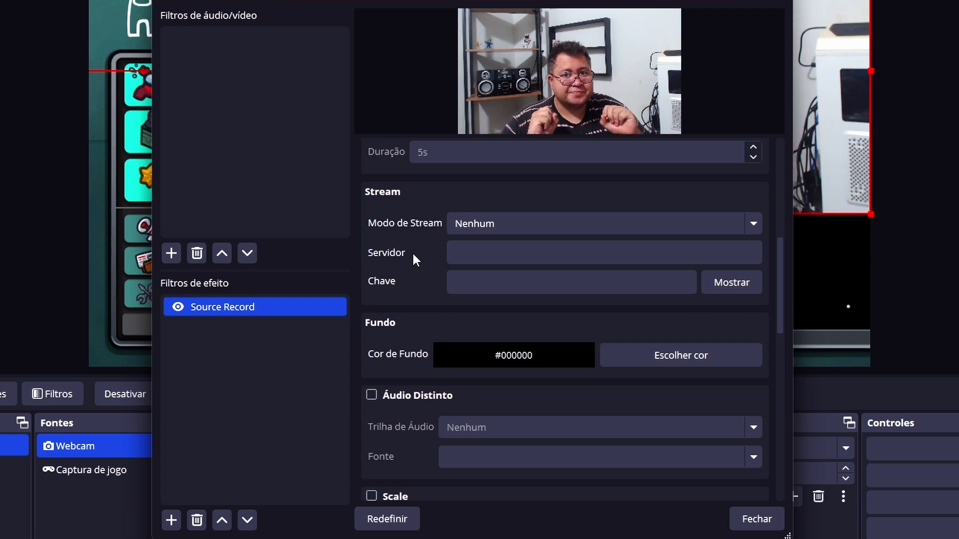
left_click_drag(452, 1, 200, 6)
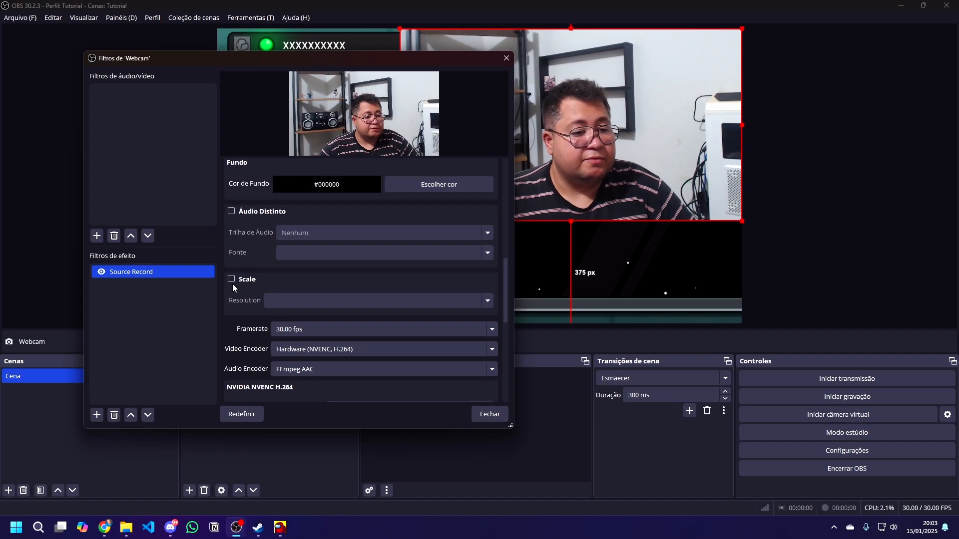
left_click(231, 279)
left_click(488, 302)
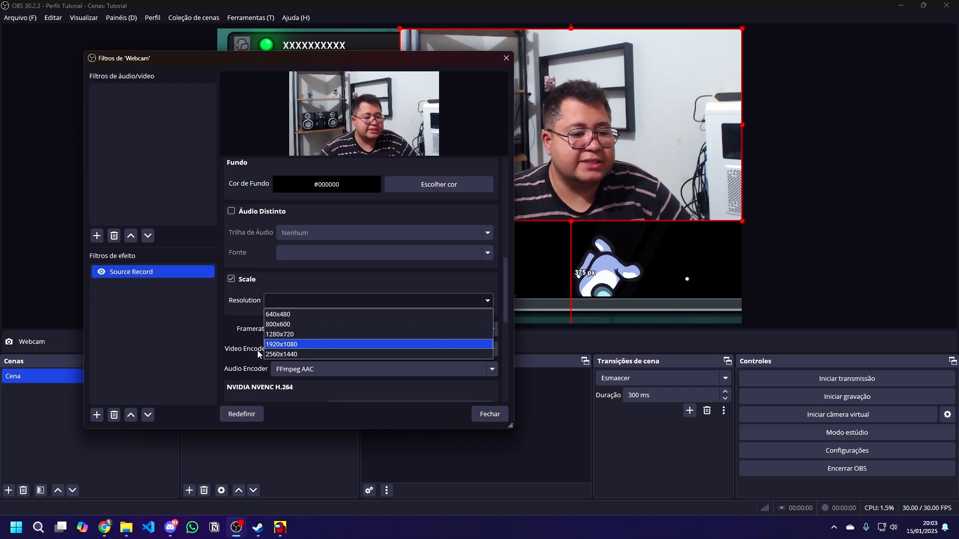
left_click(231, 279)
- Review the filter's frame rate, video and audio encoder and NVENC settings without changing them, and close the Webcam filters
scroll(247, 285, "down", 2)
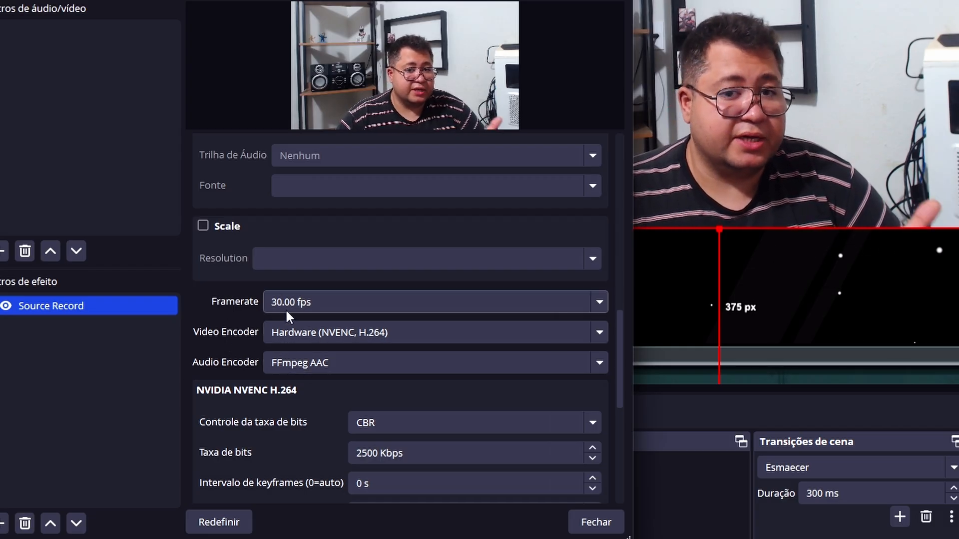
scroll(218, 433, "down", 3)
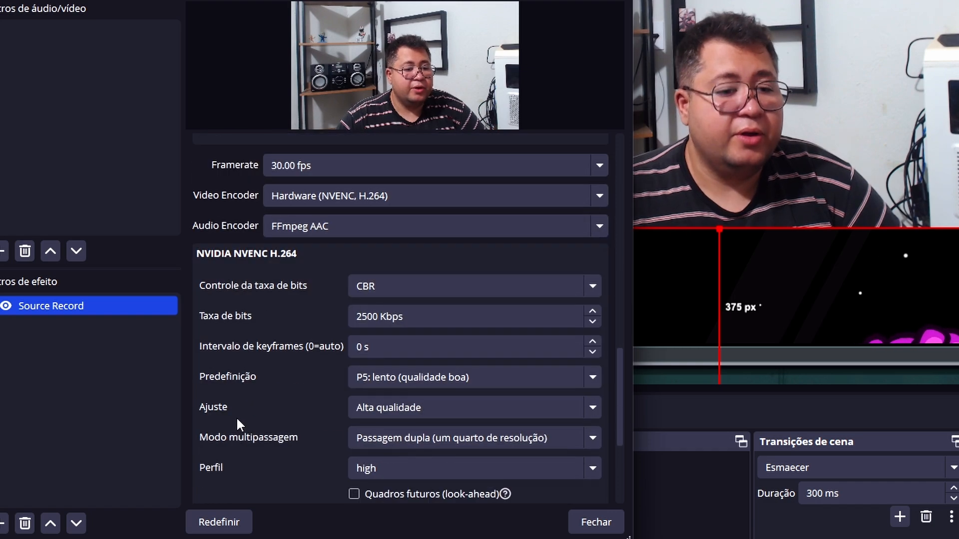
scroll(231, 426, "down", 2)
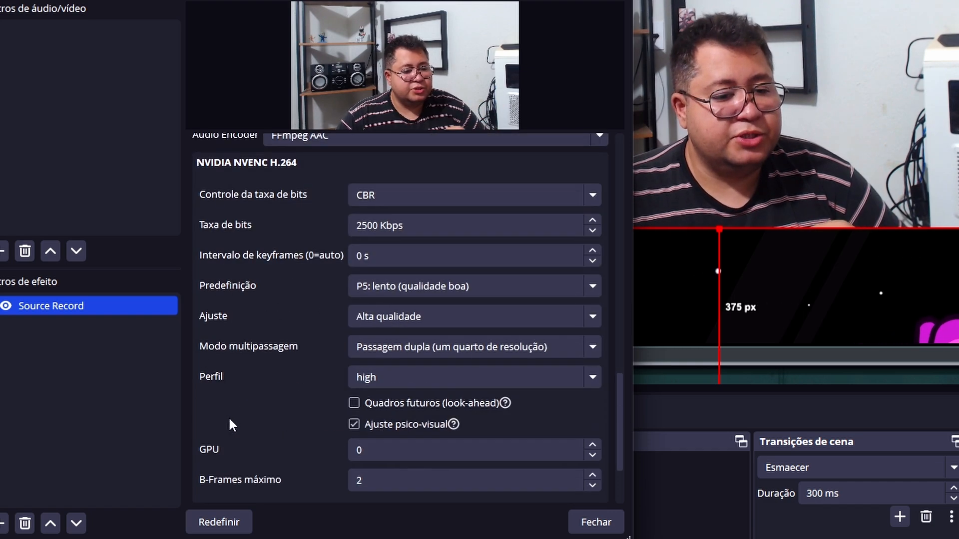
scroll(234, 407, "down", 2)
scroll(230, 347, "down", 1)
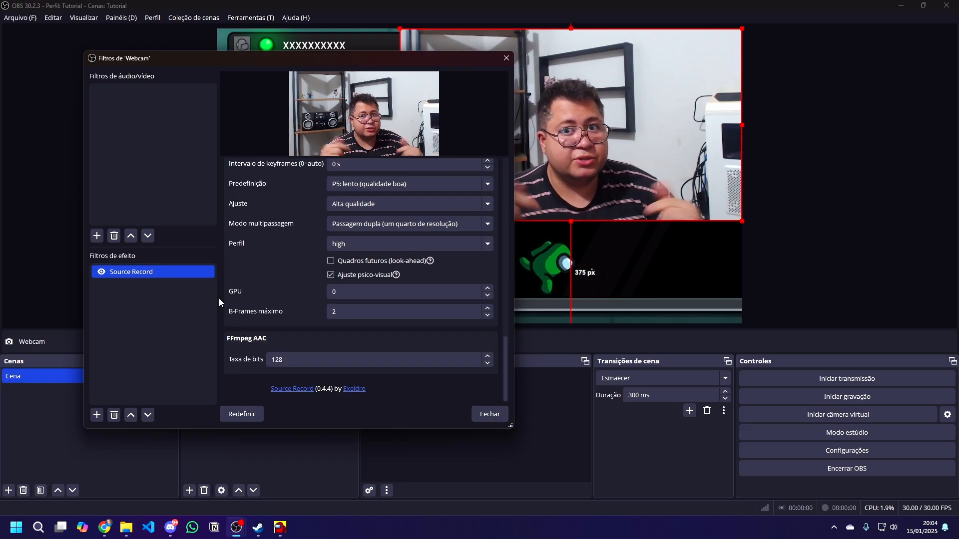
left_click(481, 415)
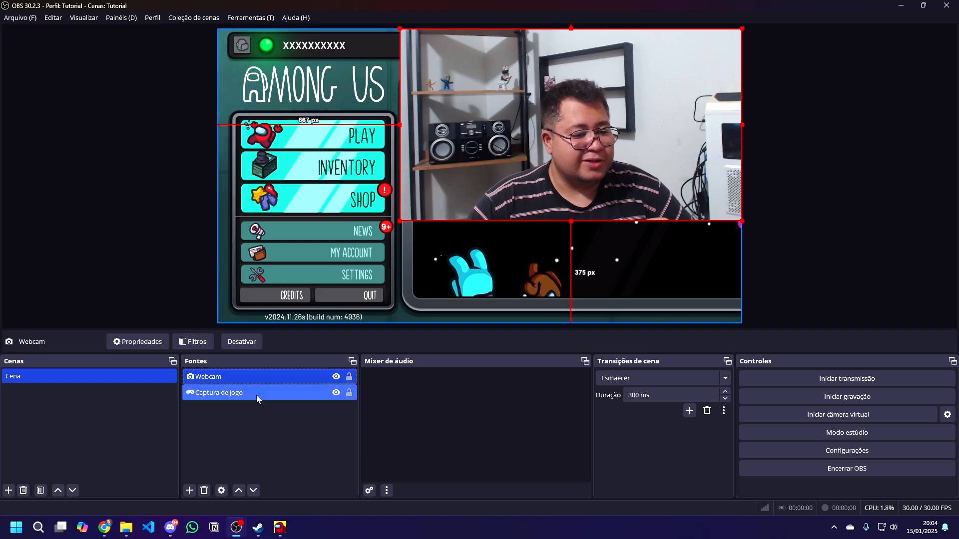
- Try Captura de jogo above Webcam in the source order, and put Webcam back on top
left_click_drag(256, 394, 263, 371)
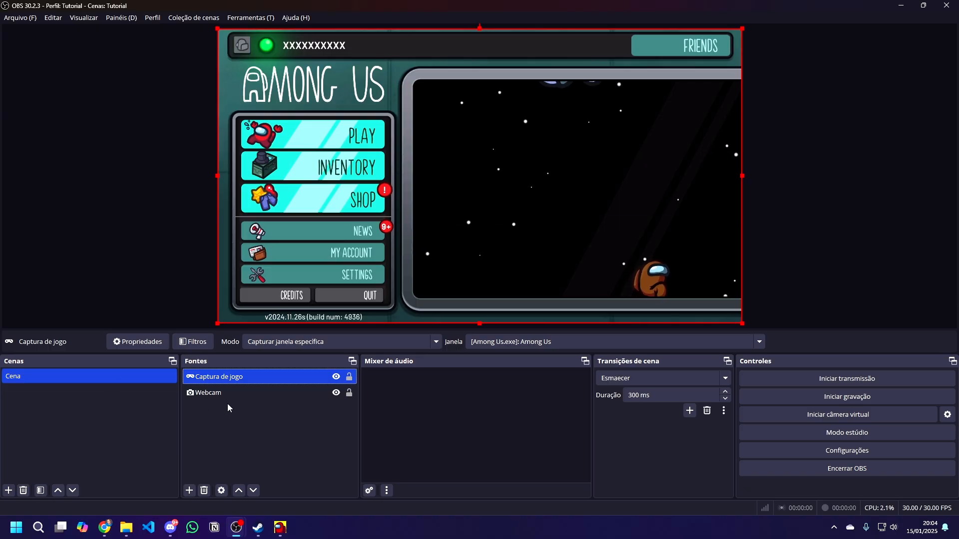
left_click(61, 394)
left_click_drag(233, 375, 230, 374)
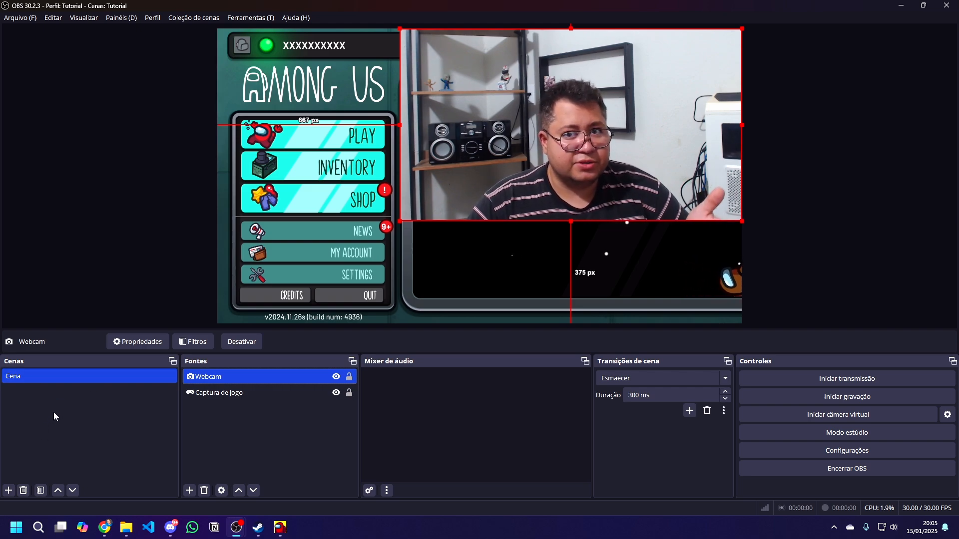
- Move the Captura de jogo source above Webcam so the game covers the whole scene
left_click(227, 394, "ctrl")
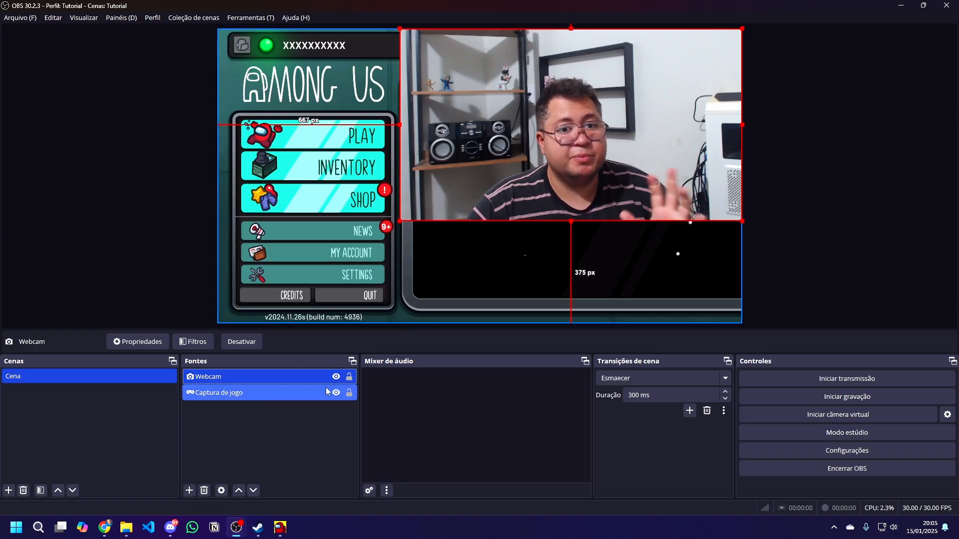
left_click(246, 395)
left_click_drag(245, 394, 251, 370)
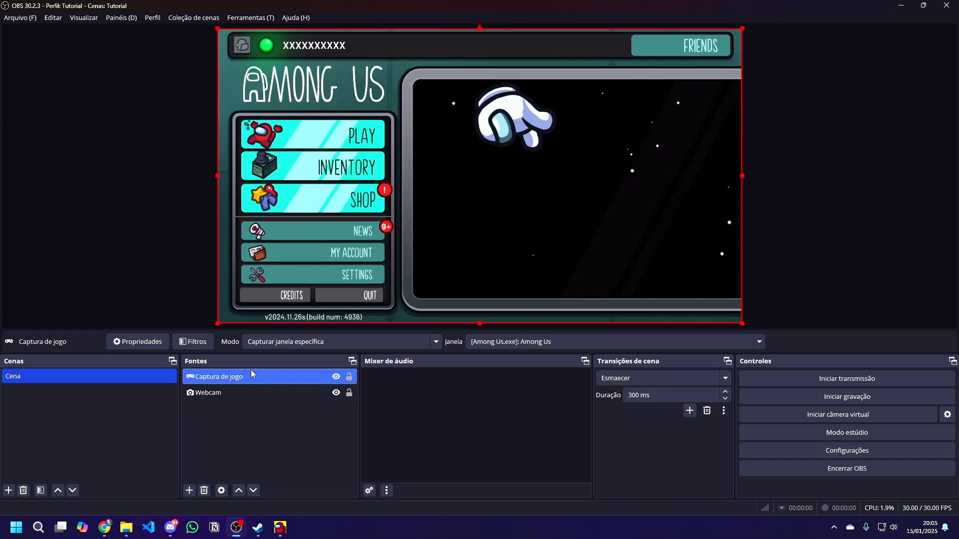
- Record a short test clip while opening the Play screen in Among Us, and stop the recording
left_click(814, 400)
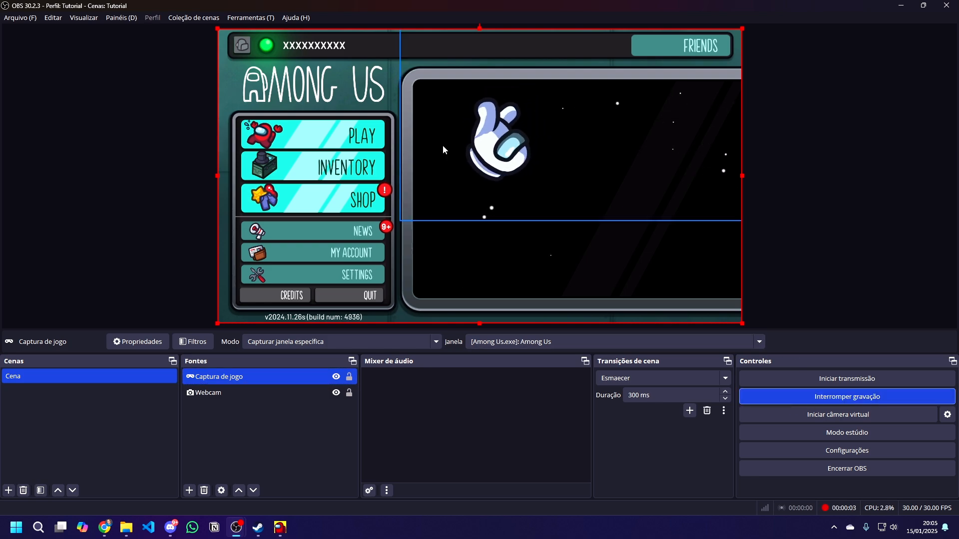
left_click(349, 136)
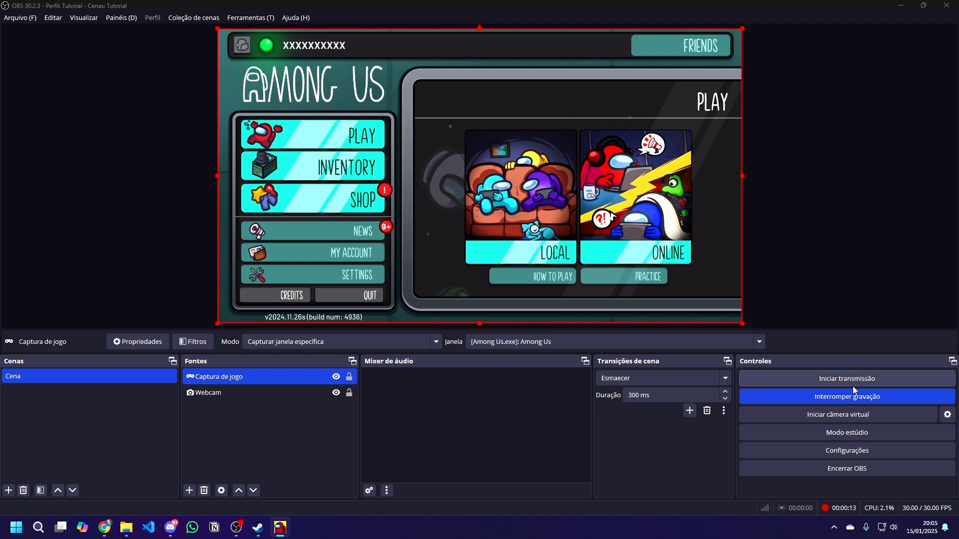
left_click(835, 397)
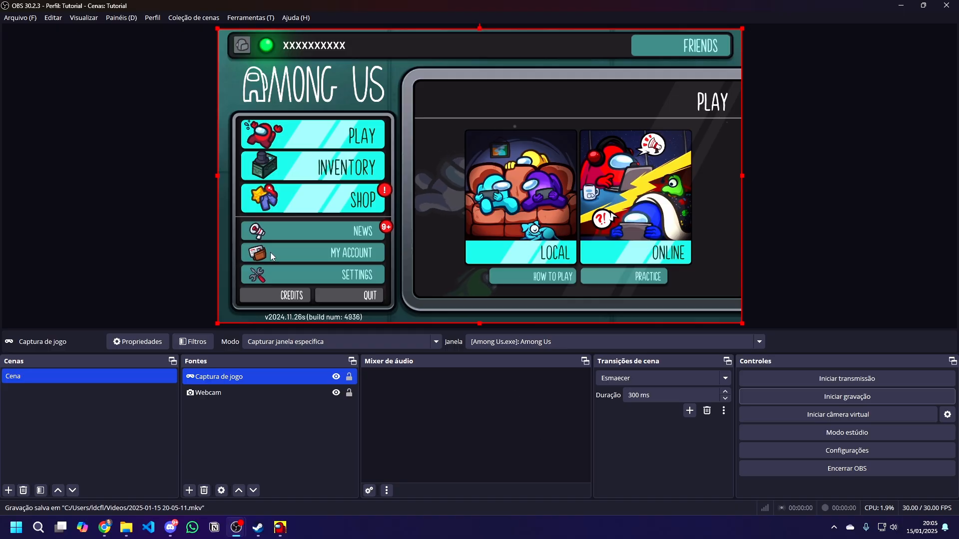
left_click(20, 17)
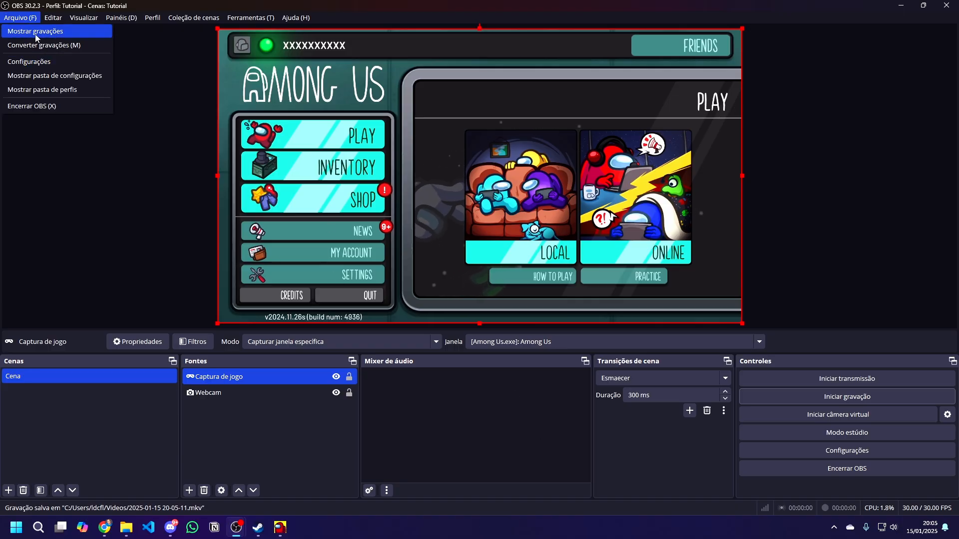
left_click(36, 35)
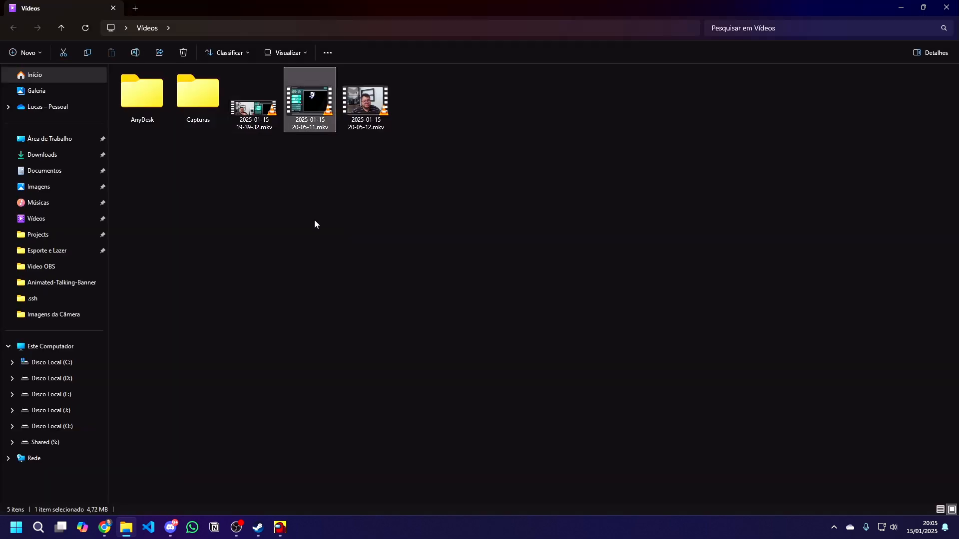
double_click(314, 102)
left_click(14, 508)
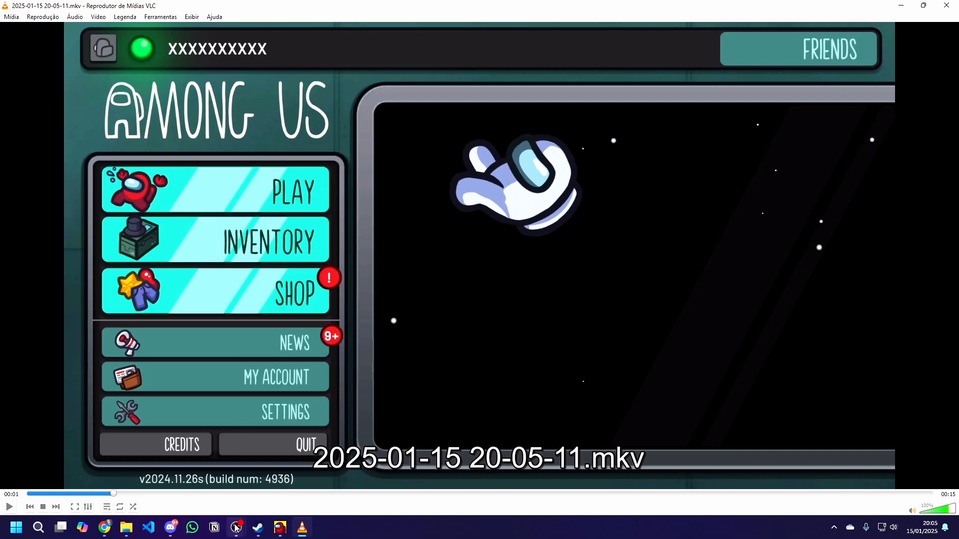
- Switch to the Tutorial-profile OBS window to look at its preview, minimise it, and close the game recording in VLC
mouse_move(237, 527)
mouse_move(199, 478)
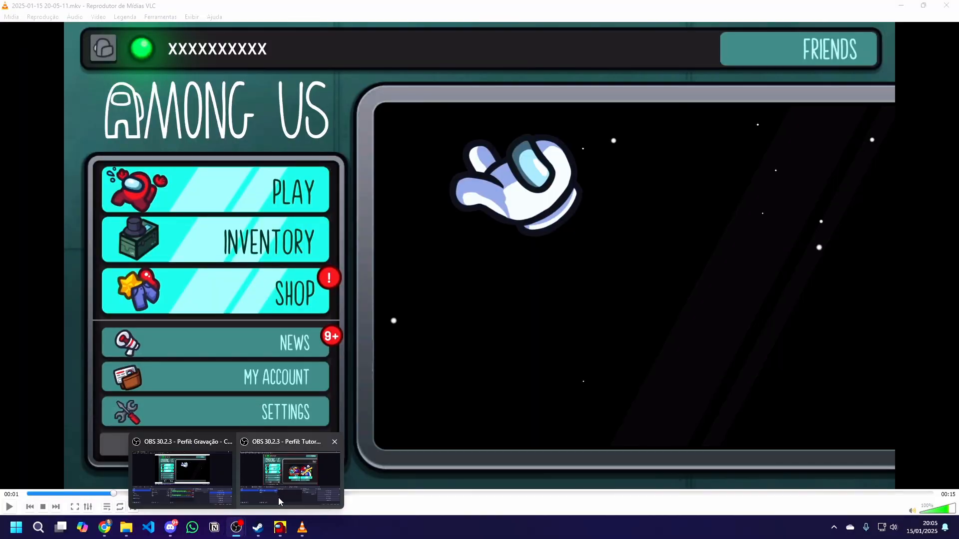
left_click(279, 501)
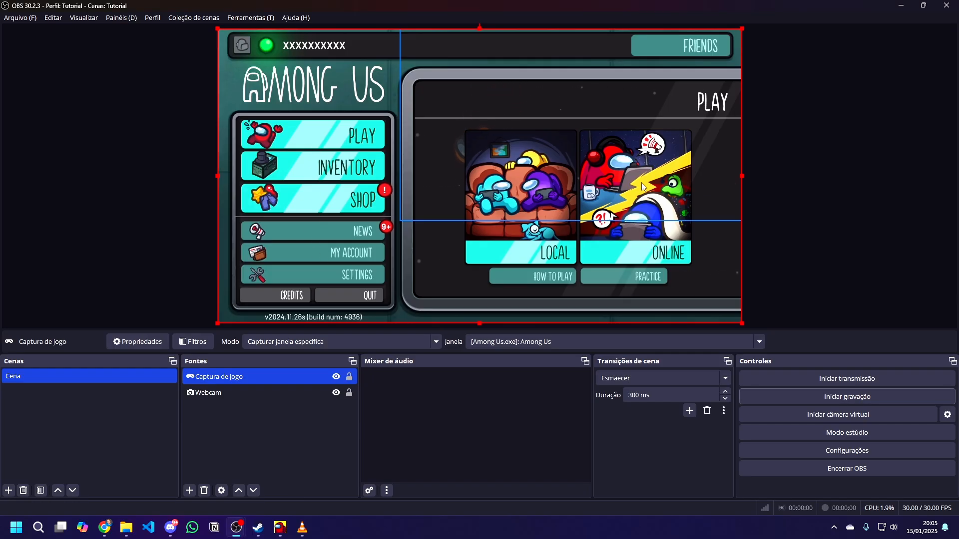
left_click(902, 7)
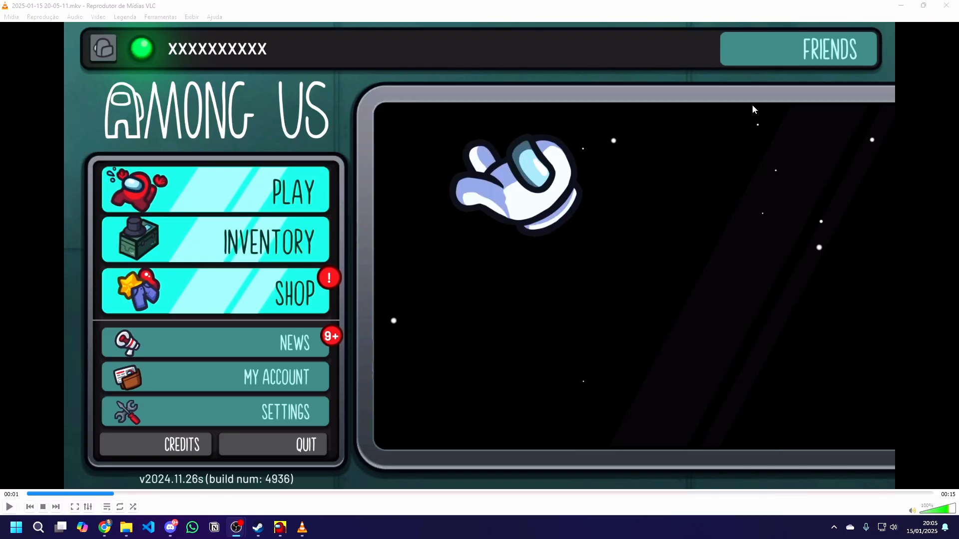
left_click(946, 7)
double_click(372, 120)
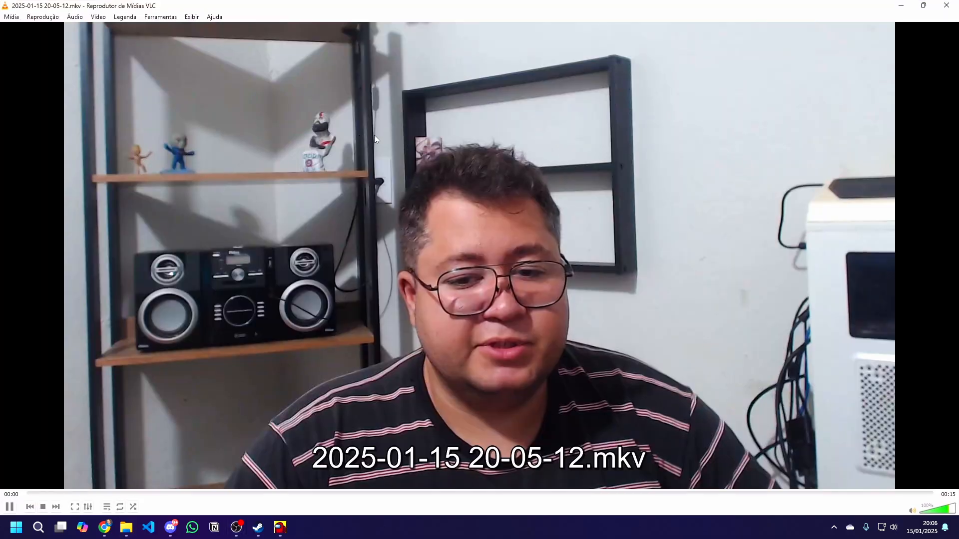
left_click(14, 509)
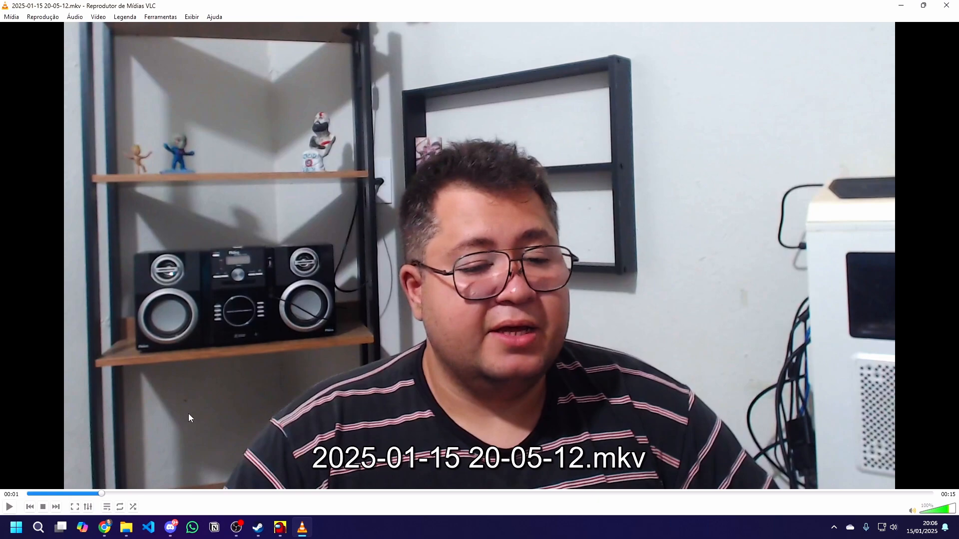
left_click(241, 498)
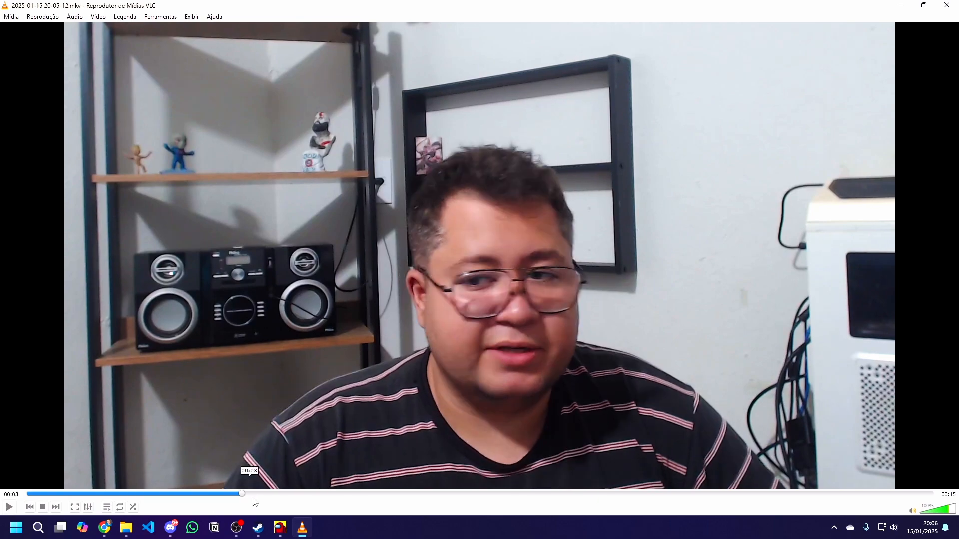
left_click(449, 496)
left_click(14, 510)
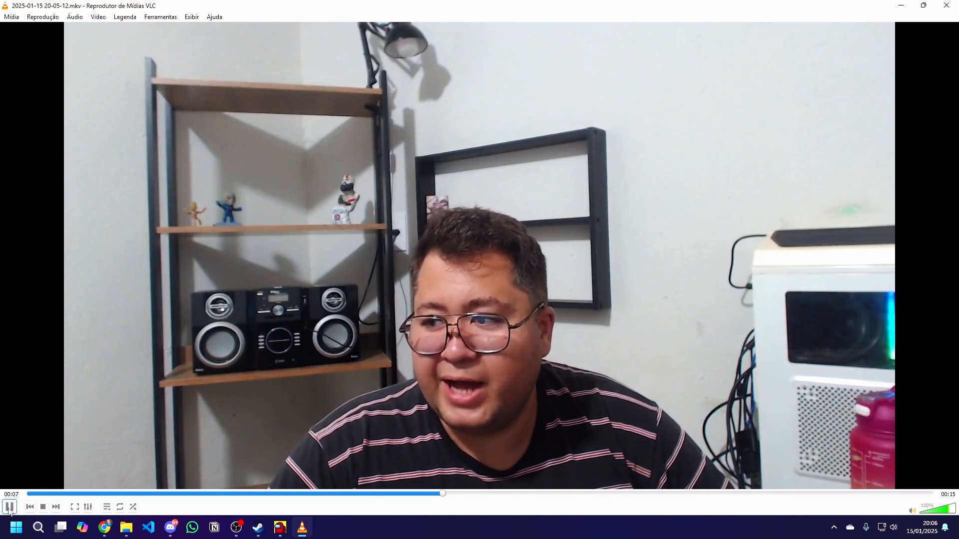